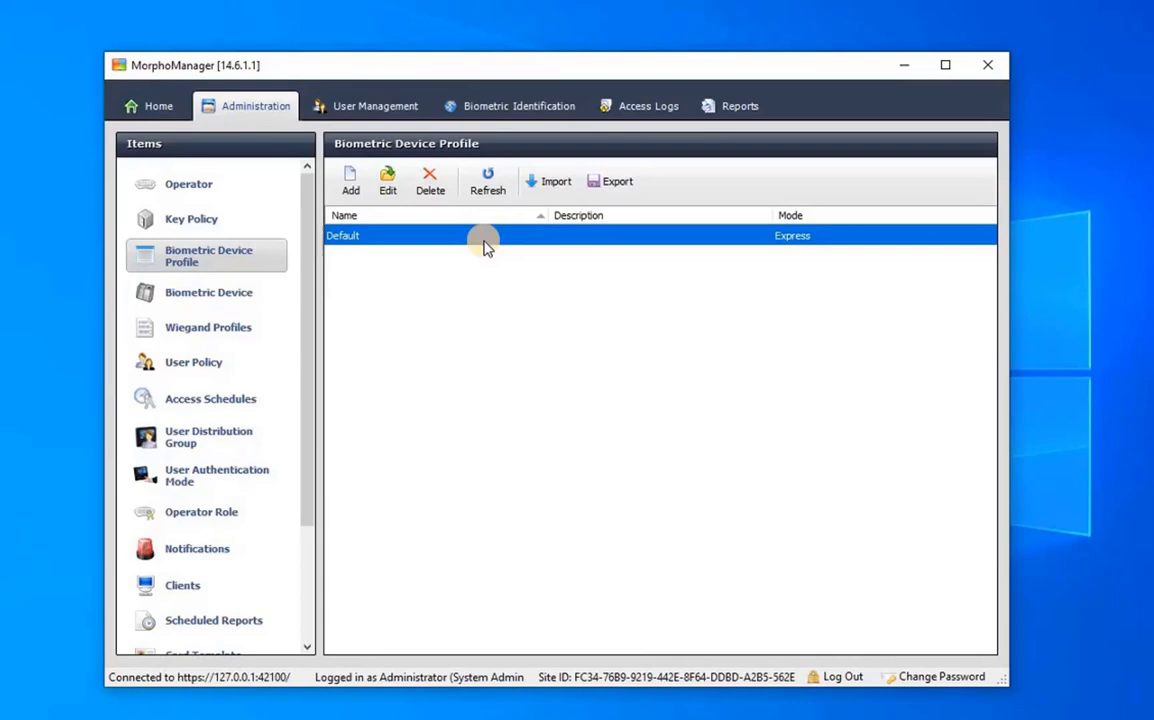
Step: Edit the Default device profile, advancing past General and Biometric Device Settings to the Multi-Factor Mode Settings
double_click(484, 242)
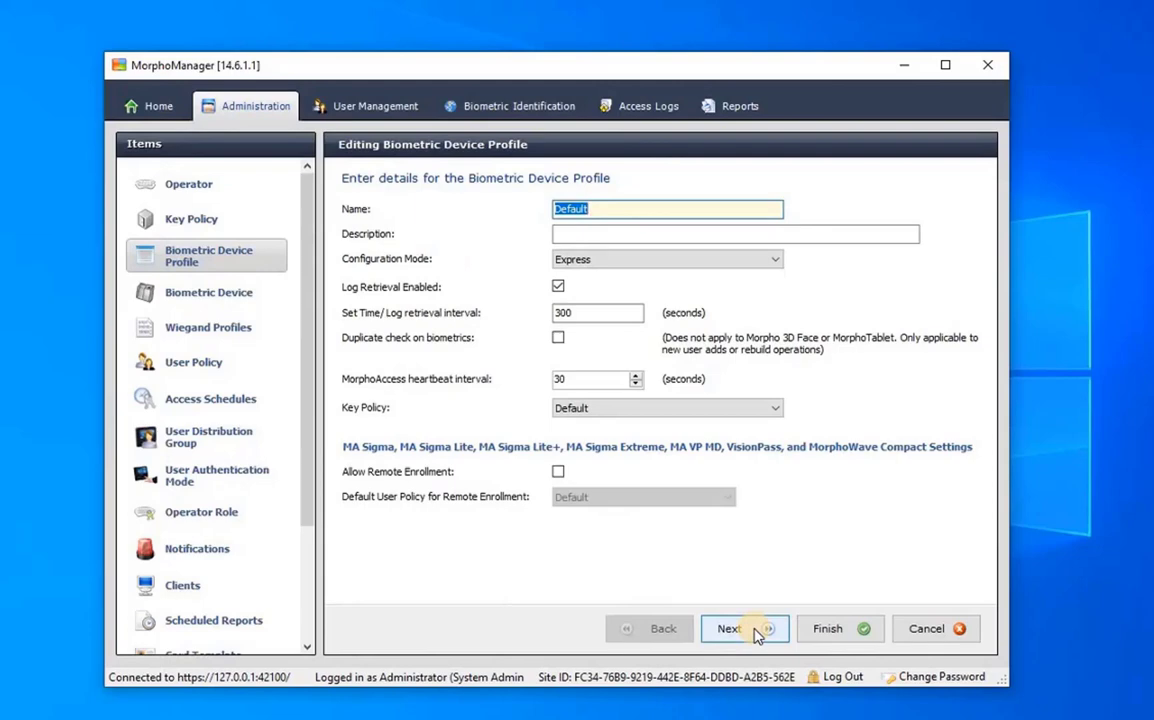
left_click(757, 630)
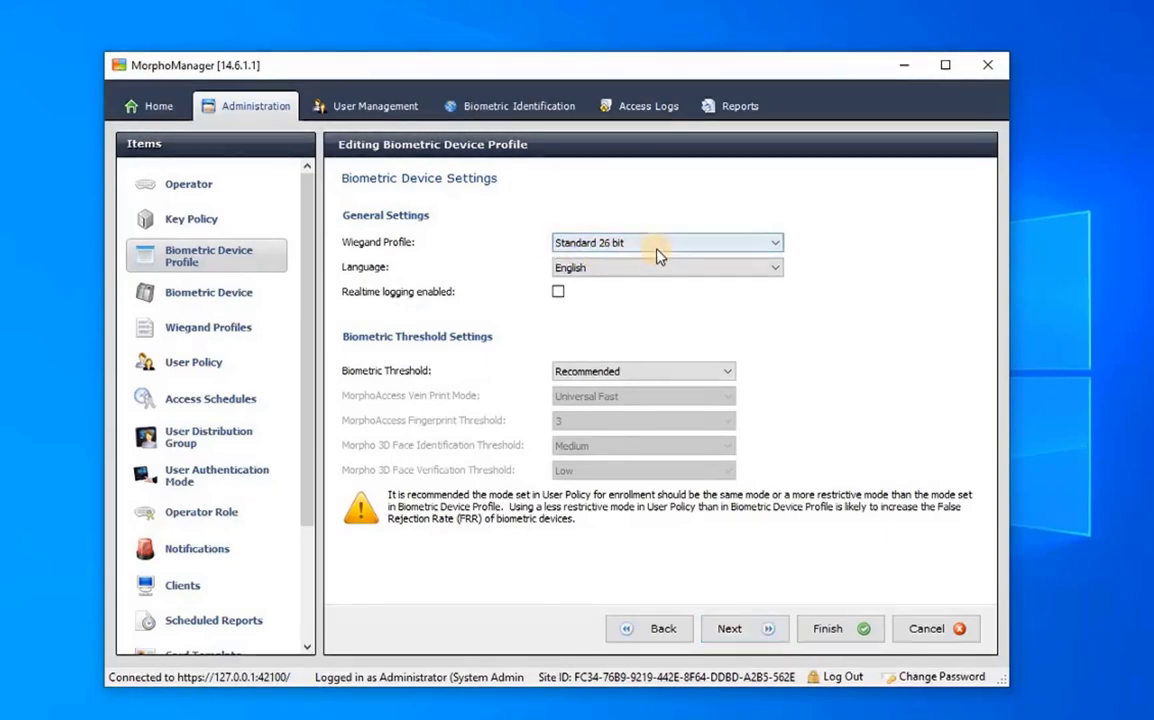
left_click(760, 638)
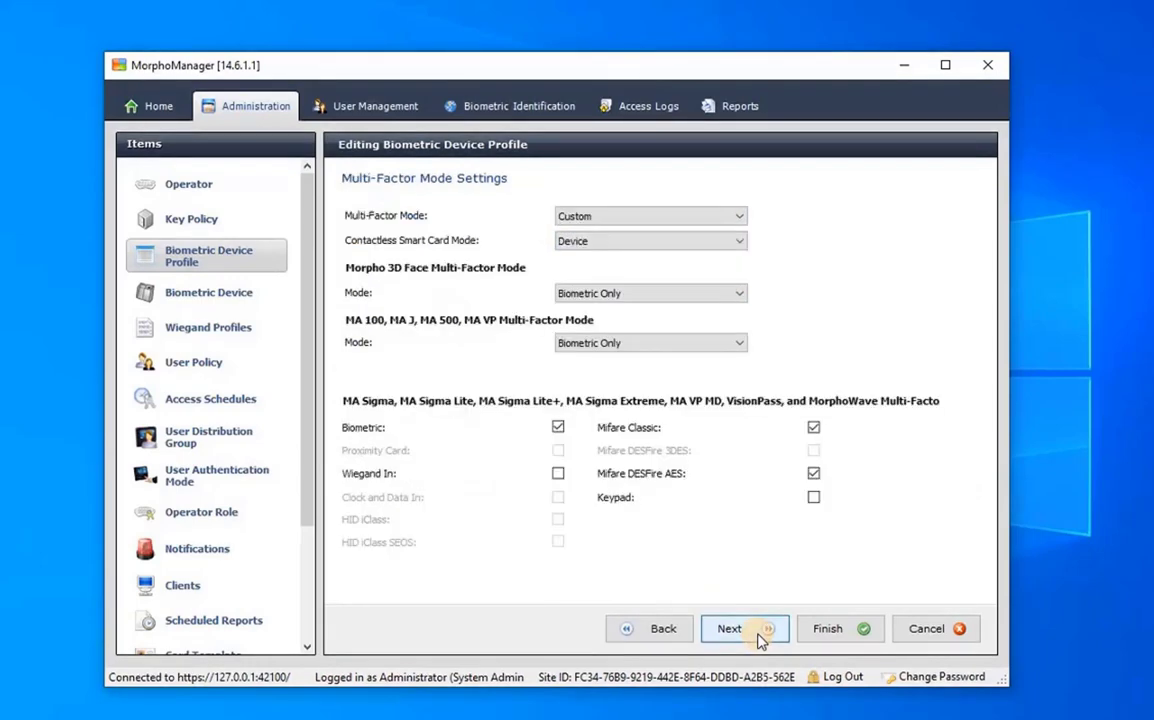
Step: Save the Default profile, then check Entrance BIO Device's queued tasks in the Biometric Device list
left_click(822, 632)
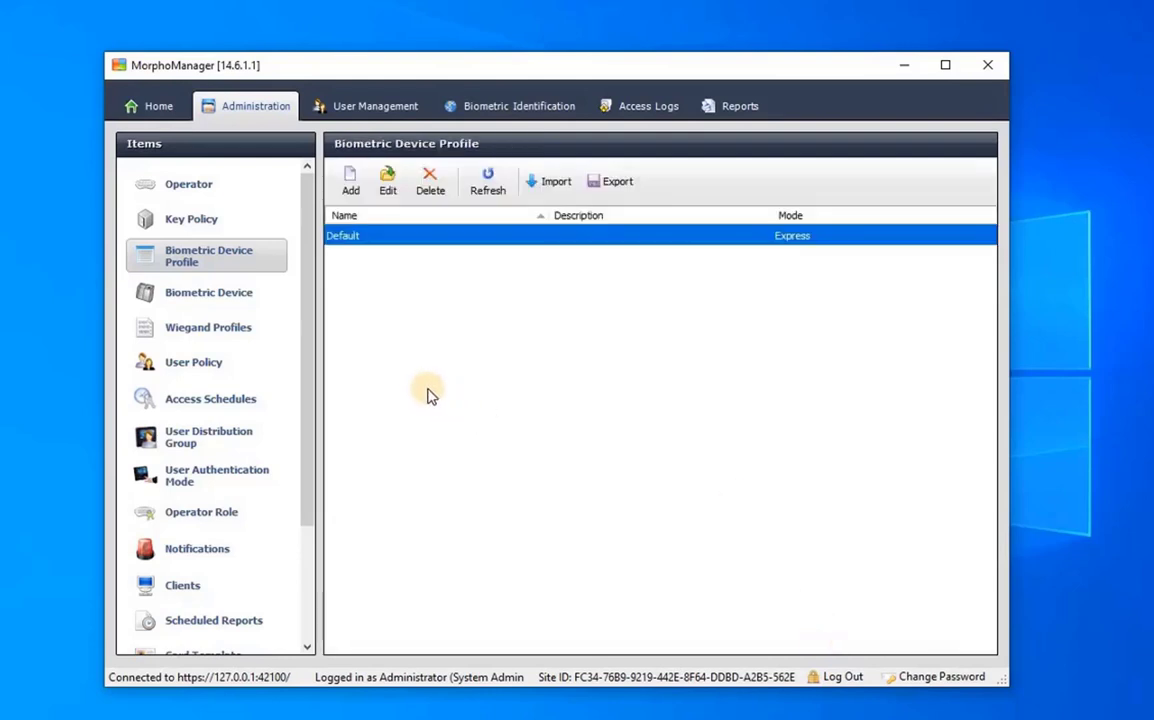
left_click(249, 309)
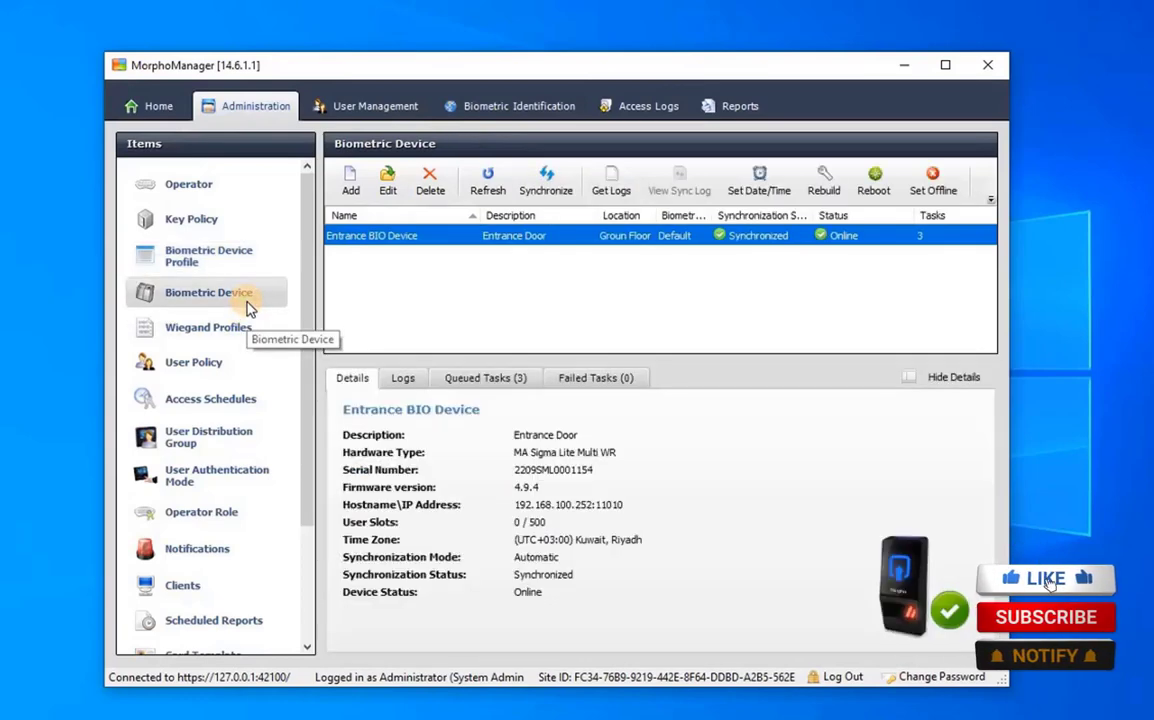
left_click(489, 388)
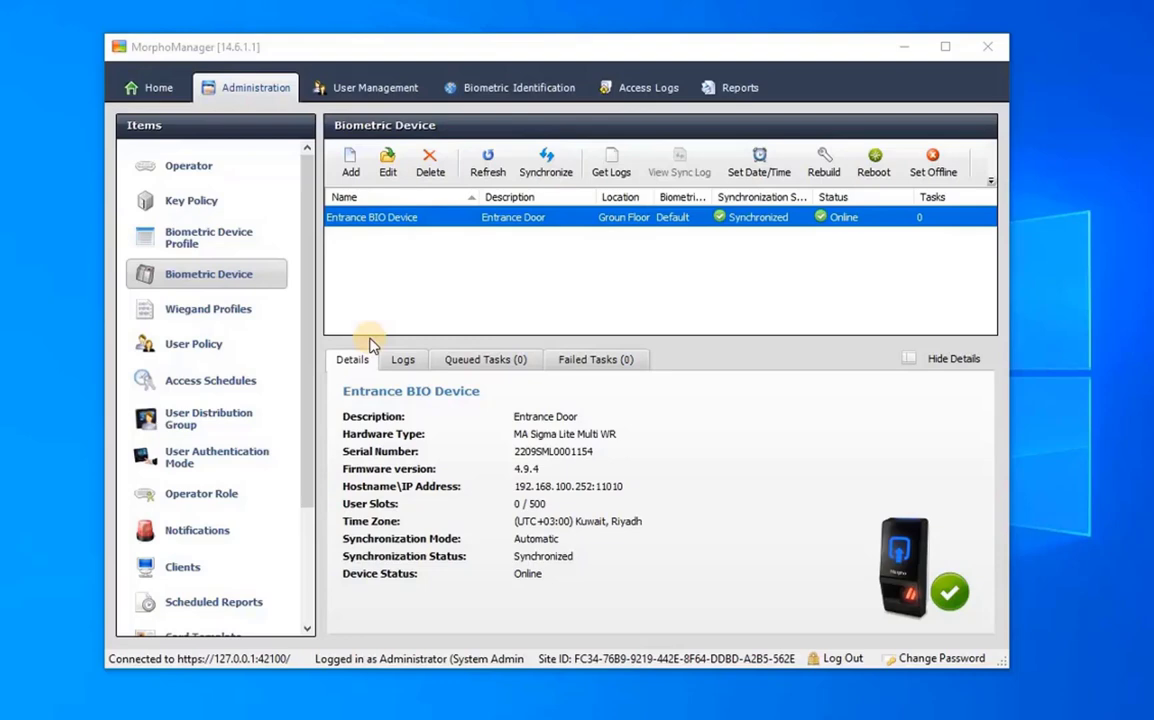
Step: Edit the WIN-PAK client, passing details, visible tabs and No Camera to reach the Default key policy
left_click(213, 570)
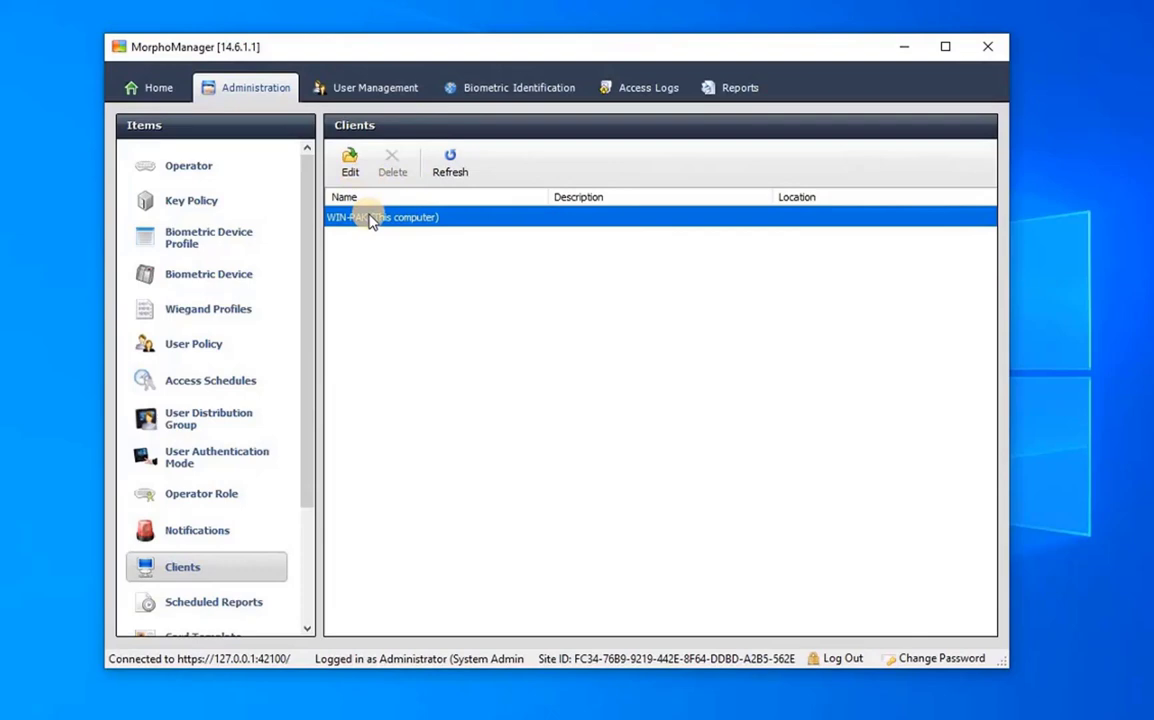
left_click(350, 163)
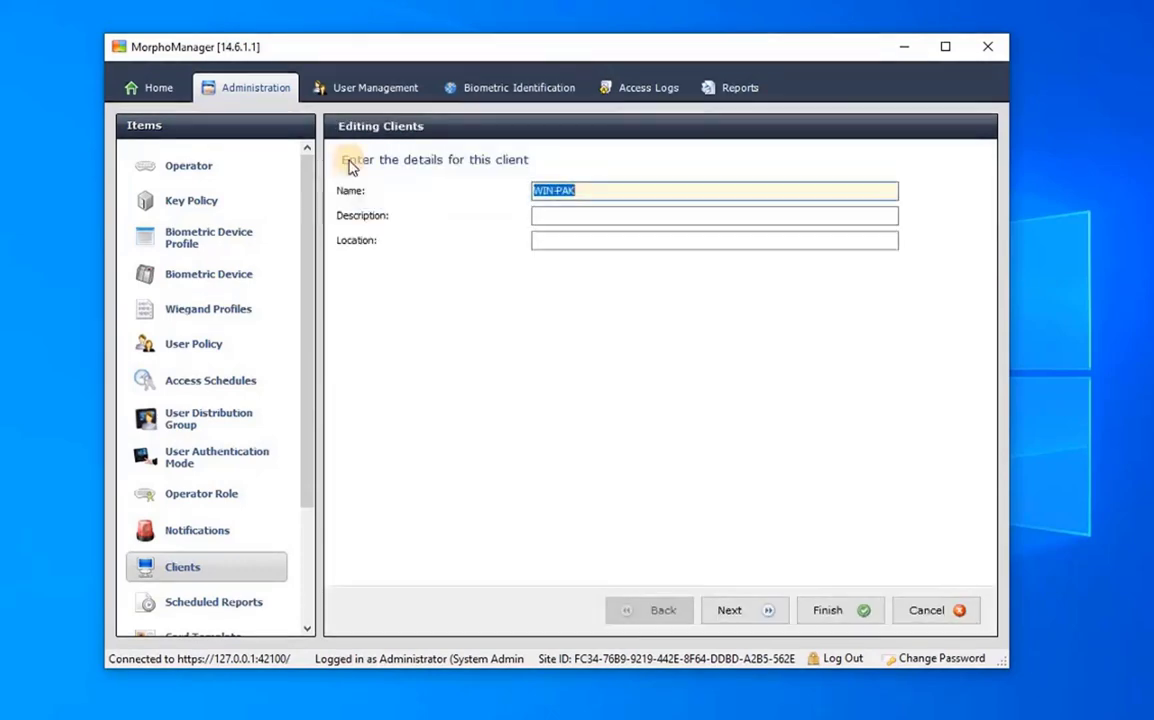
left_click(754, 621)
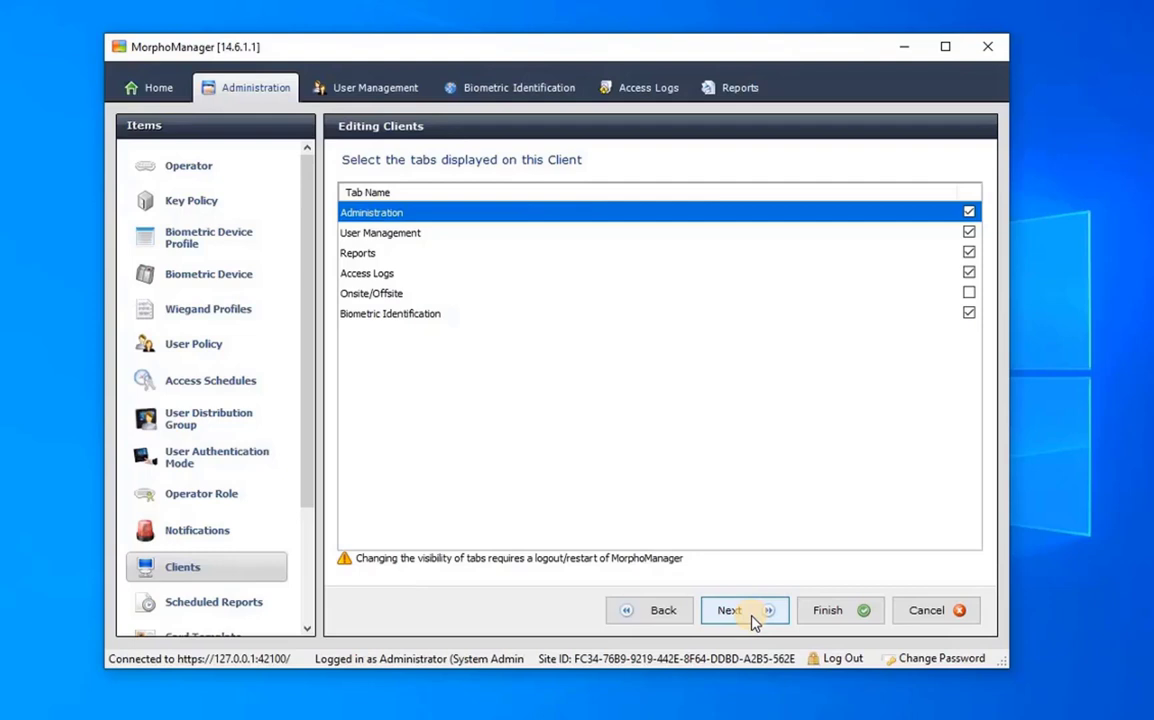
left_click(754, 621)
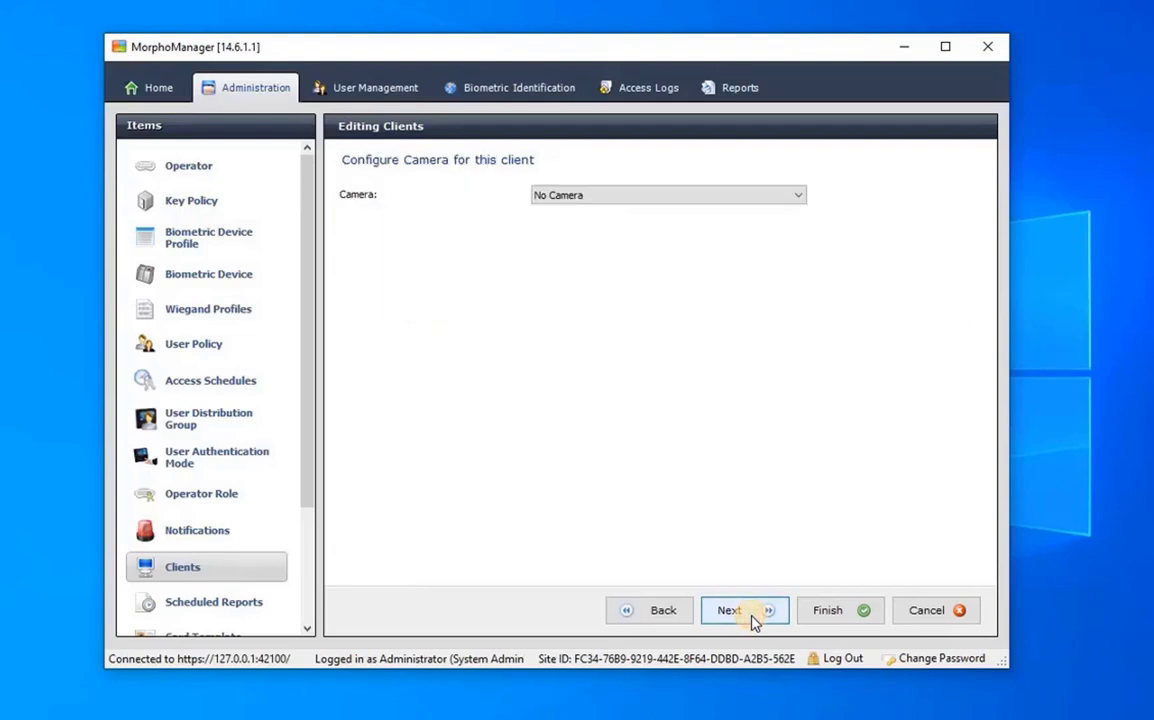
left_click(754, 621)
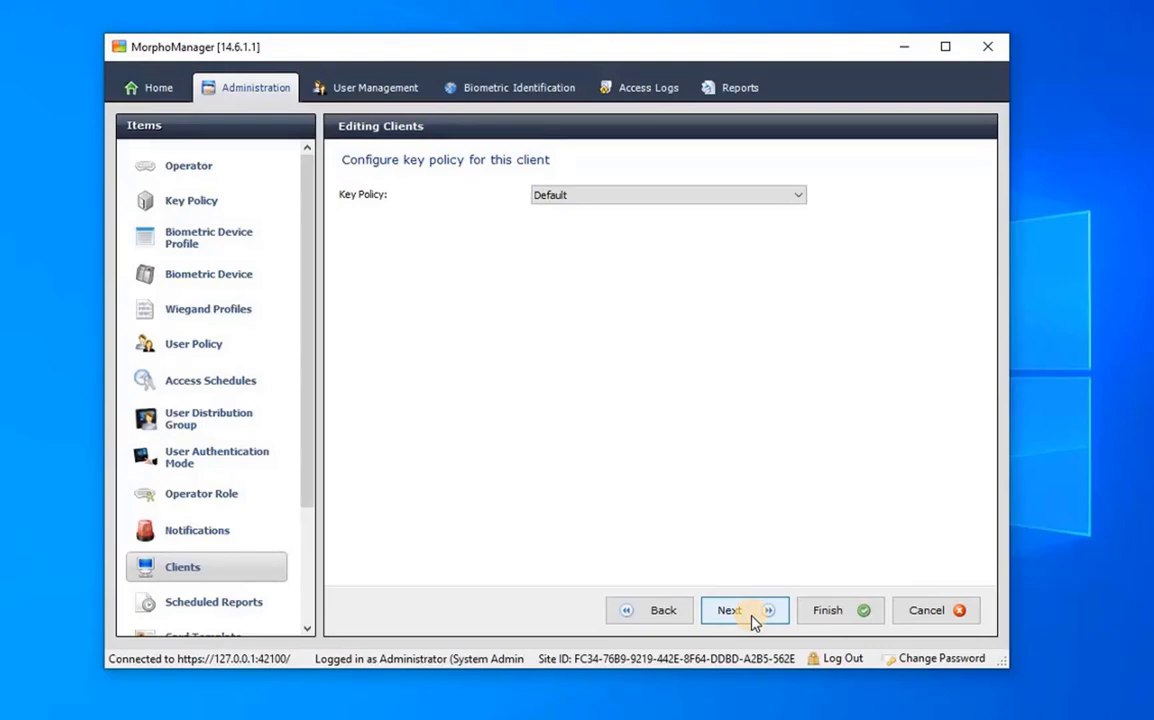
Step: Set finger enrollment to Selected MorphoAccess using Entrance BIO Device
left_click(754, 621)
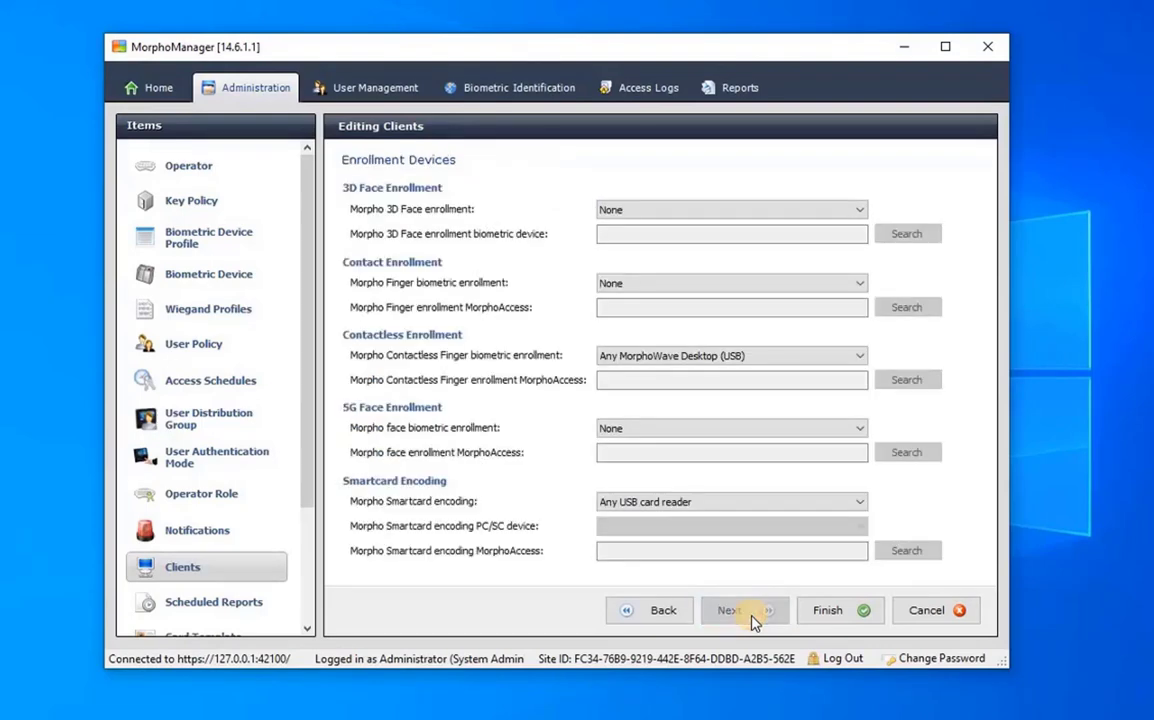
left_click(726, 287)
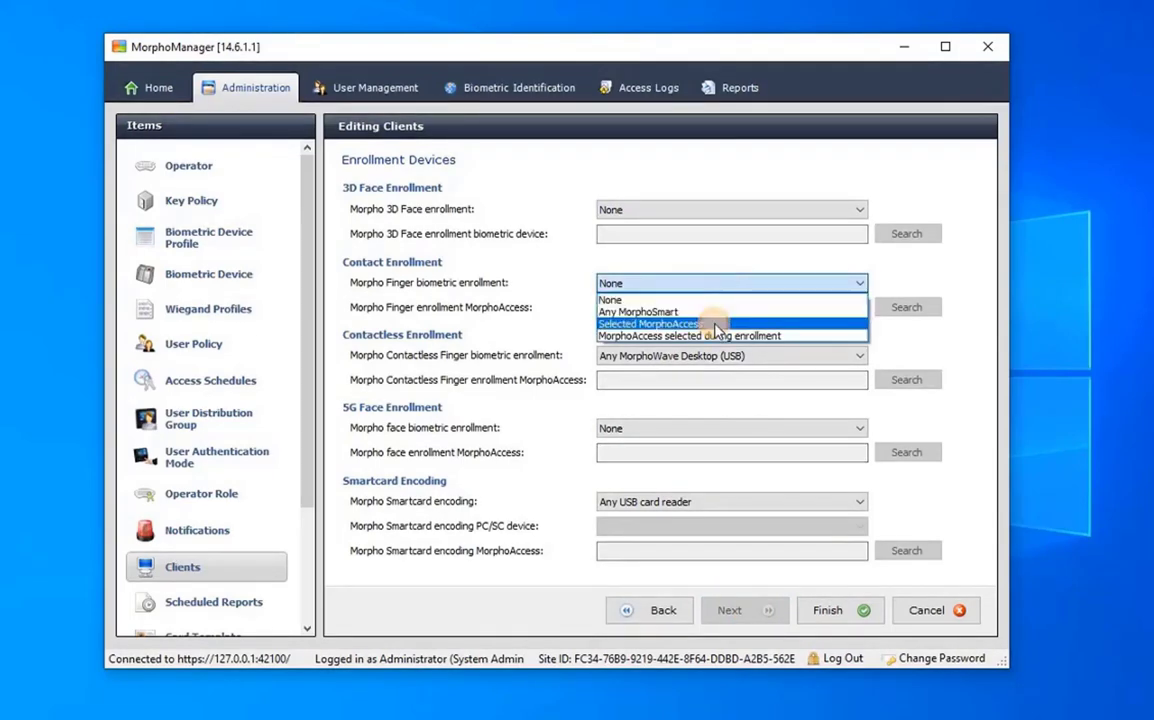
left_click(645, 324)
left_click(905, 310)
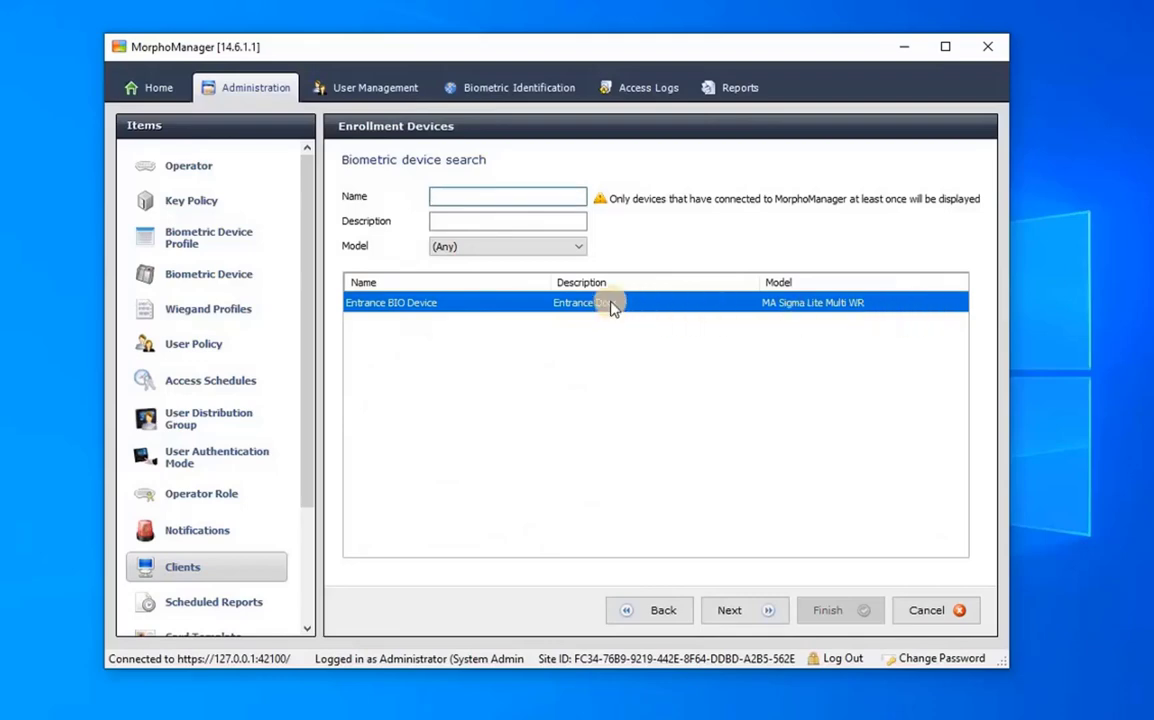
left_click(743, 615)
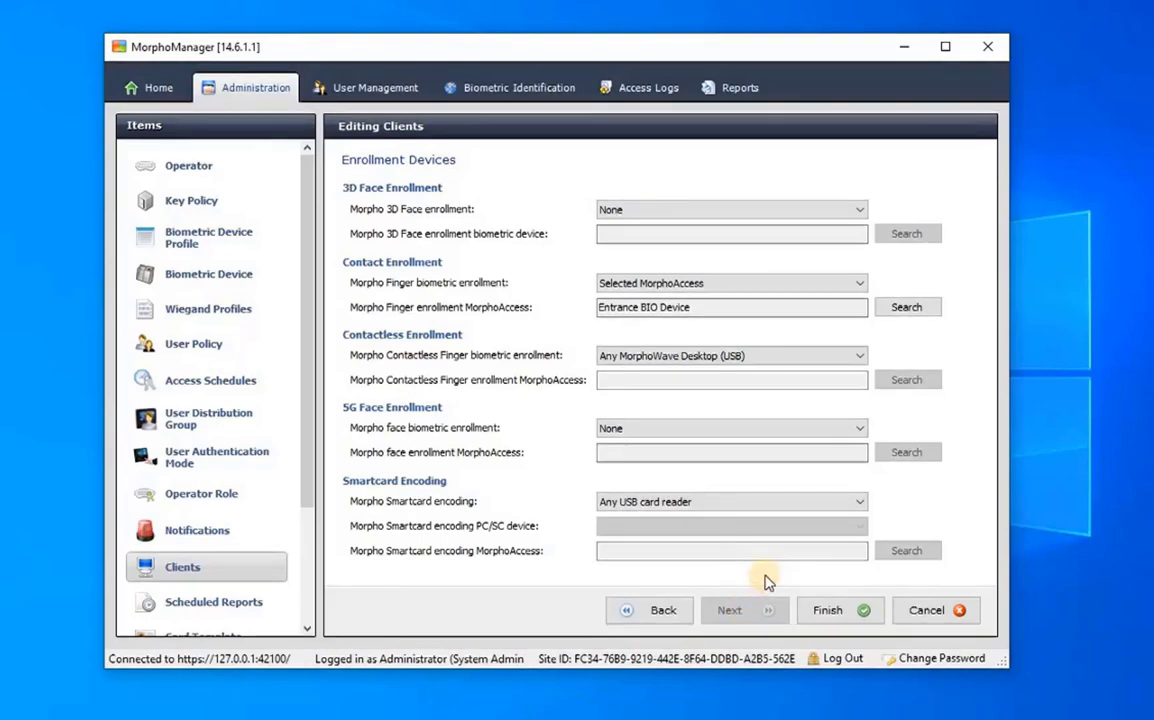
Step: Set smartcard encoding to Selected MorphoAccess using Entrance BIO Device, and save the WIN-PAK client
left_click(853, 506)
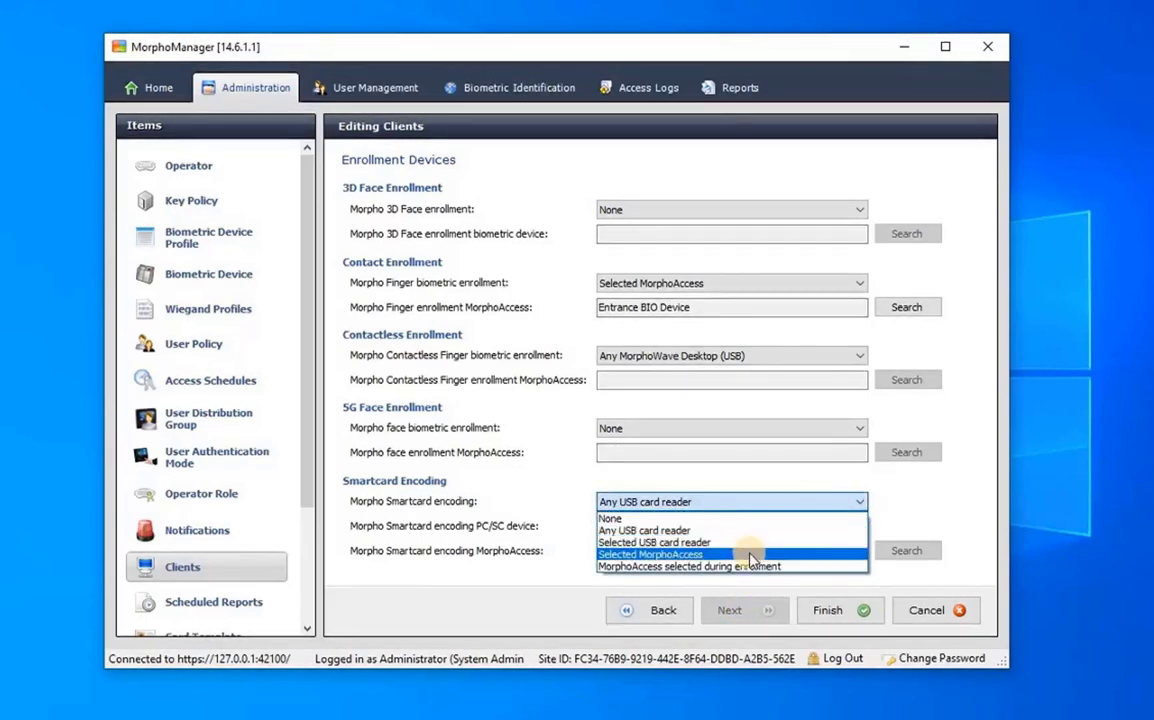
left_click(740, 559)
left_click(906, 551)
left_click(690, 301)
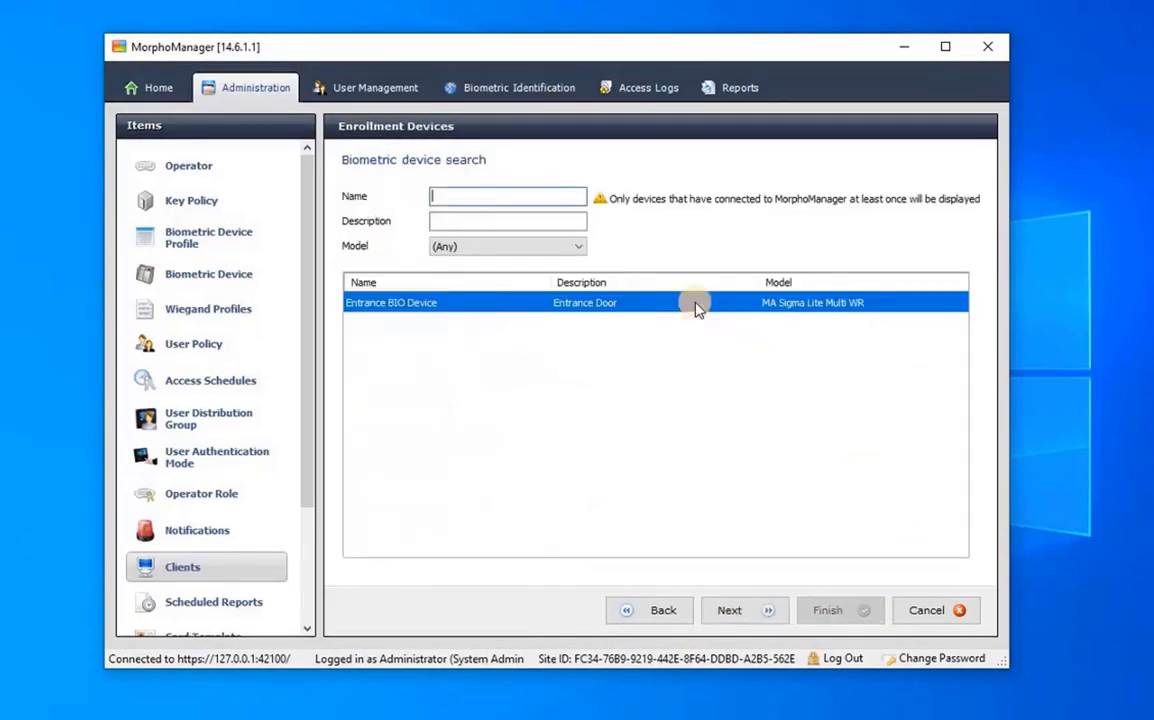
left_click(751, 612)
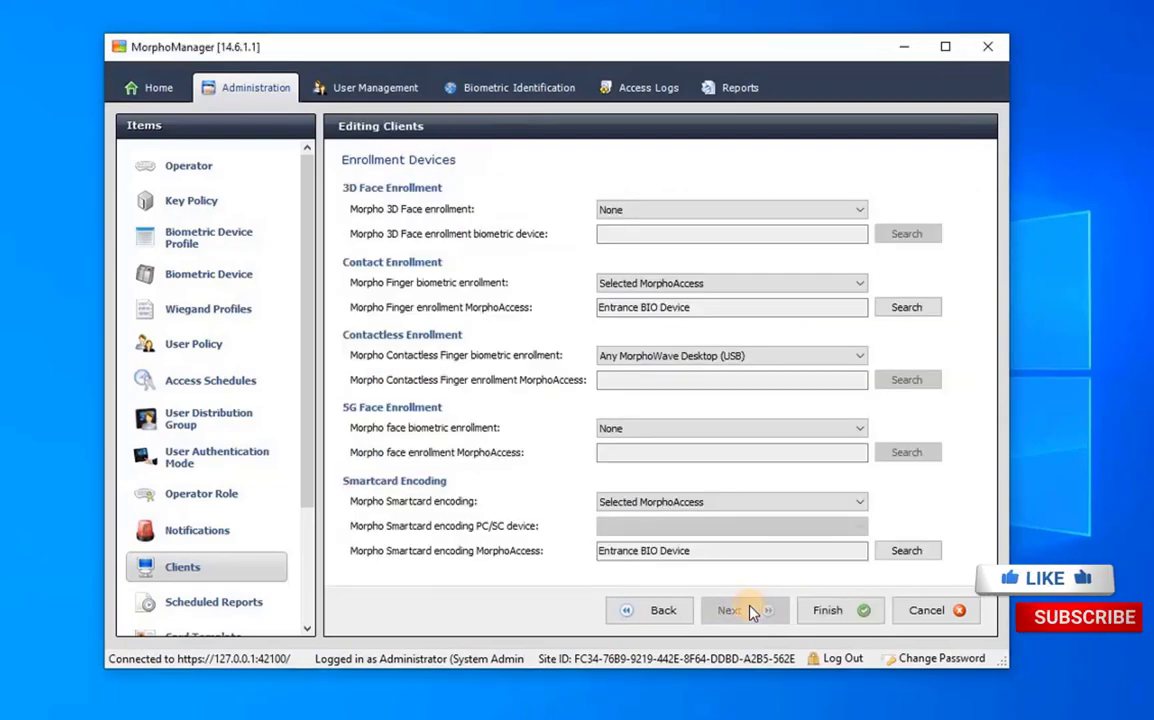
left_click(830, 612)
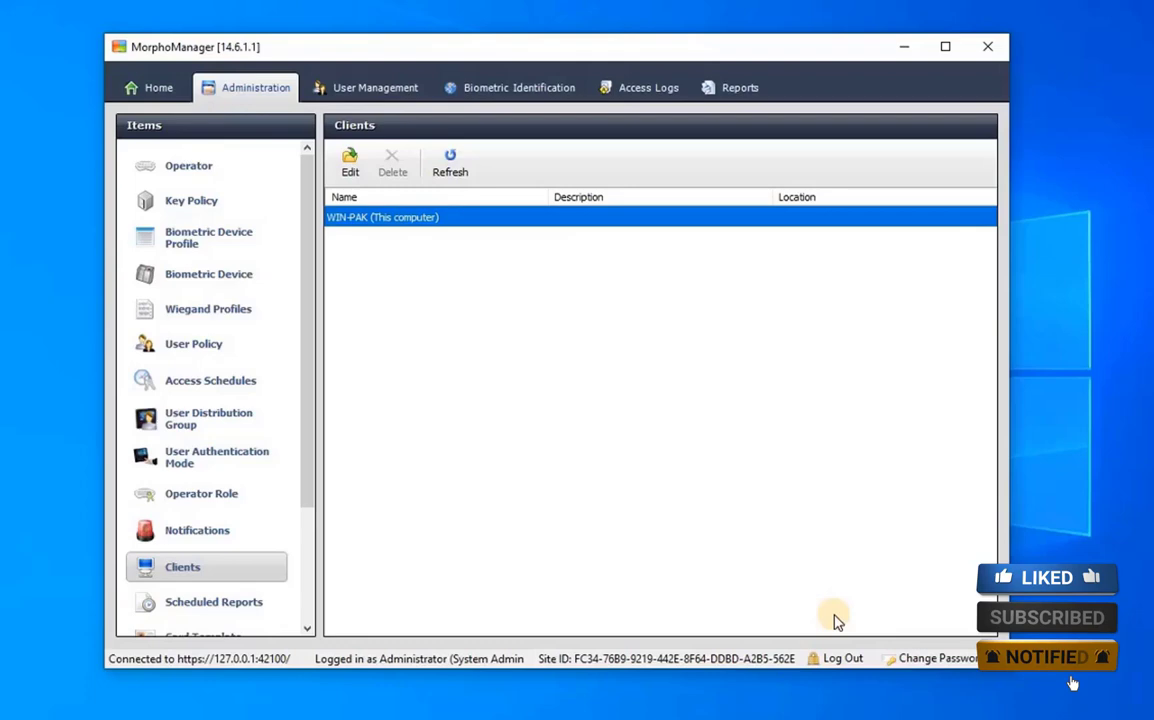
Step: Start adding a new user in User Management with the 01. Bio only policy
left_click(211, 287)
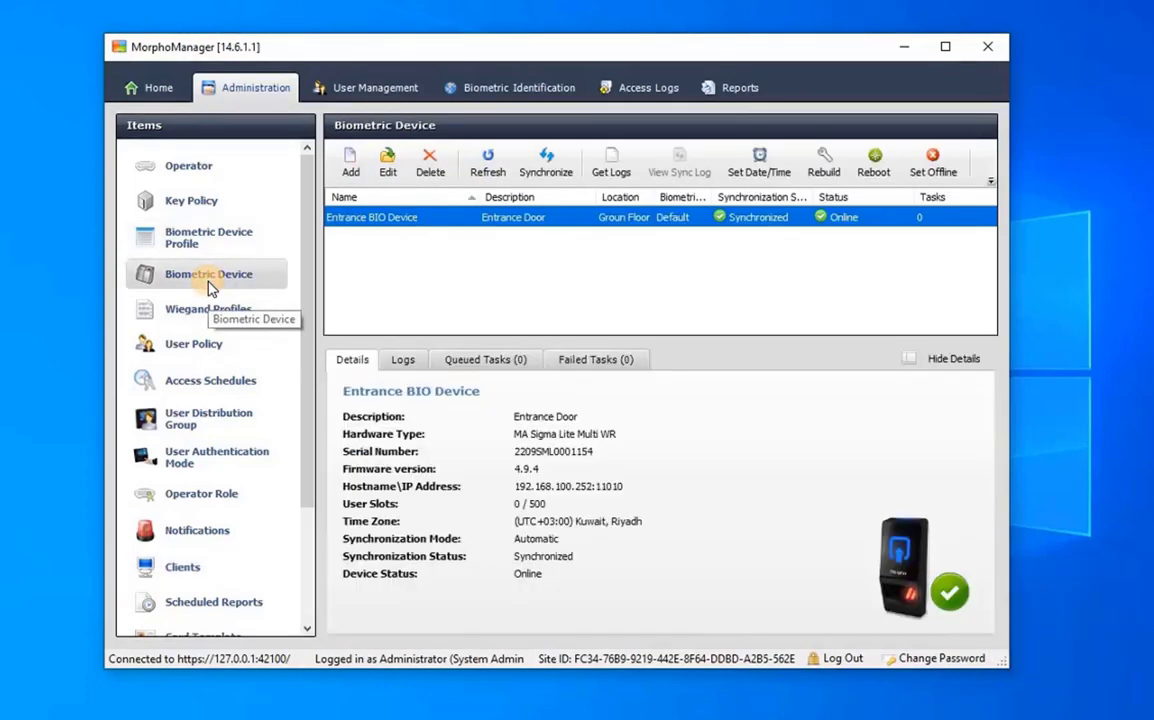
left_click(350, 90)
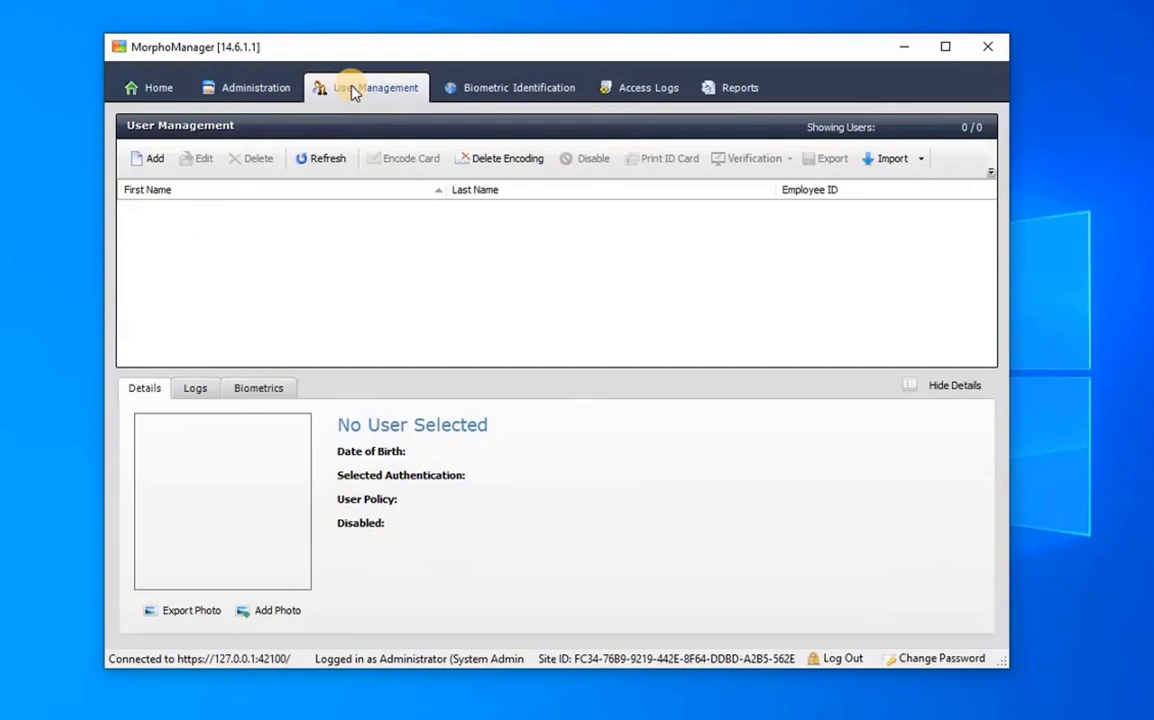
left_click(150, 160)
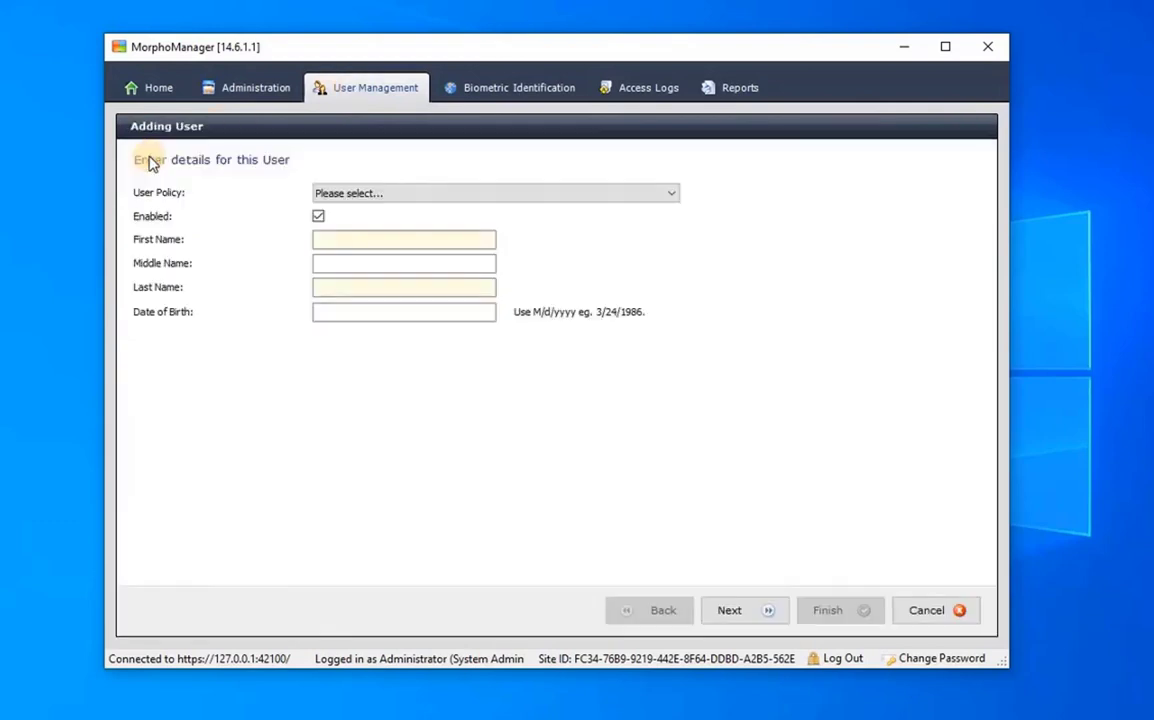
left_click(667, 197)
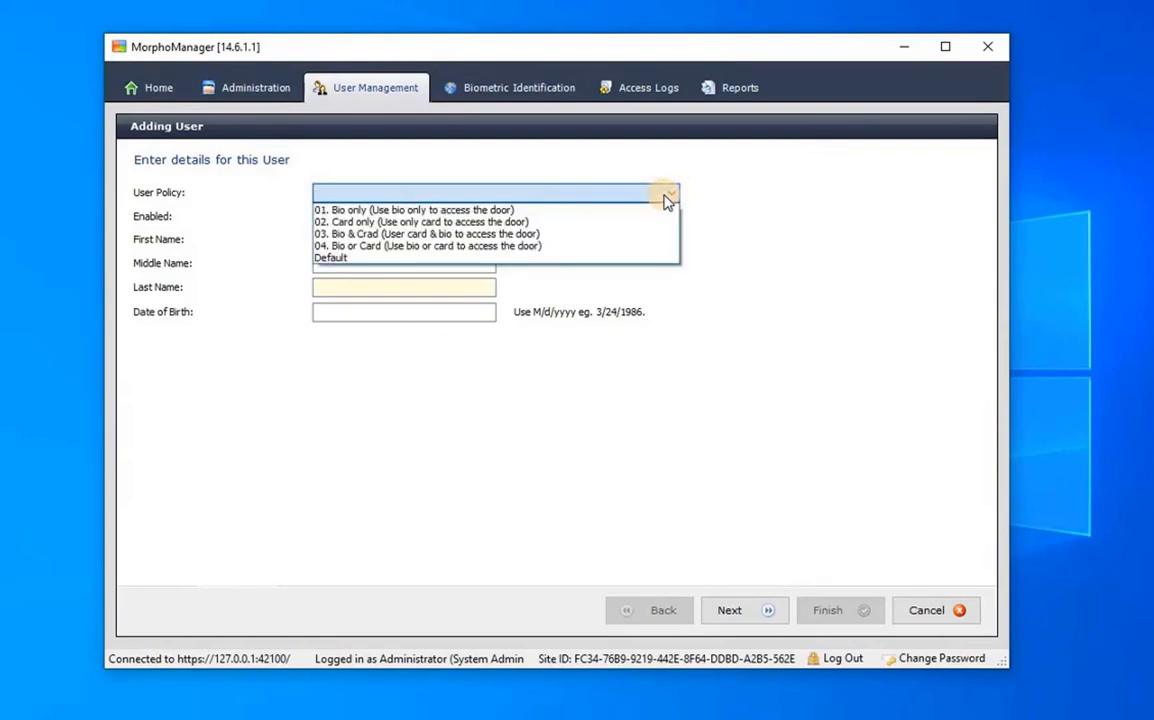
left_click(577, 221)
Step: Enter the user's first and last names for 01. Bio Only and continue to additional details
left_click(340, 239)
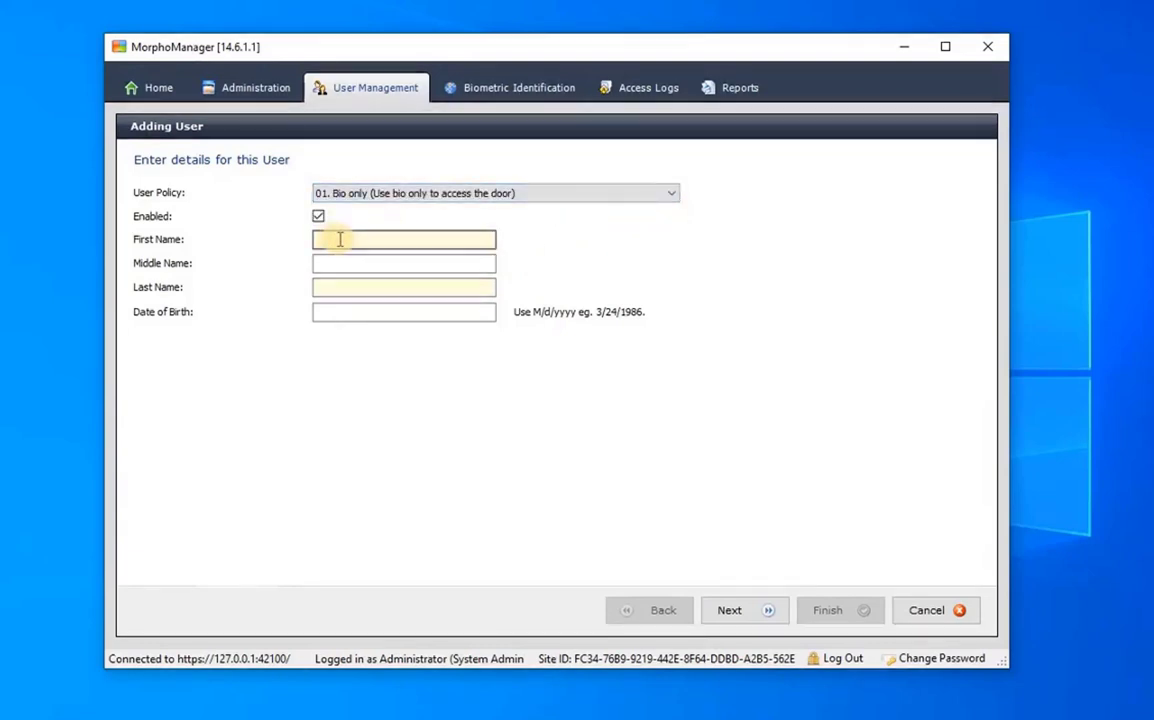
type("01. Bio Only")
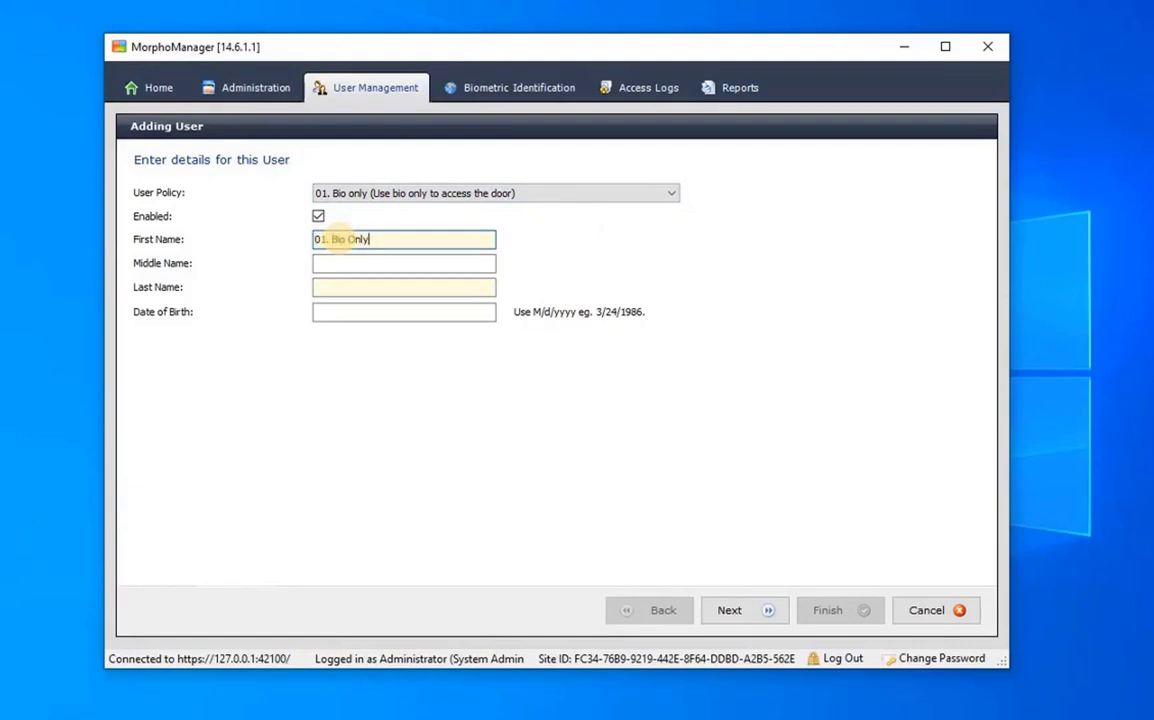
left_click(350, 287)
type("Bio Only")
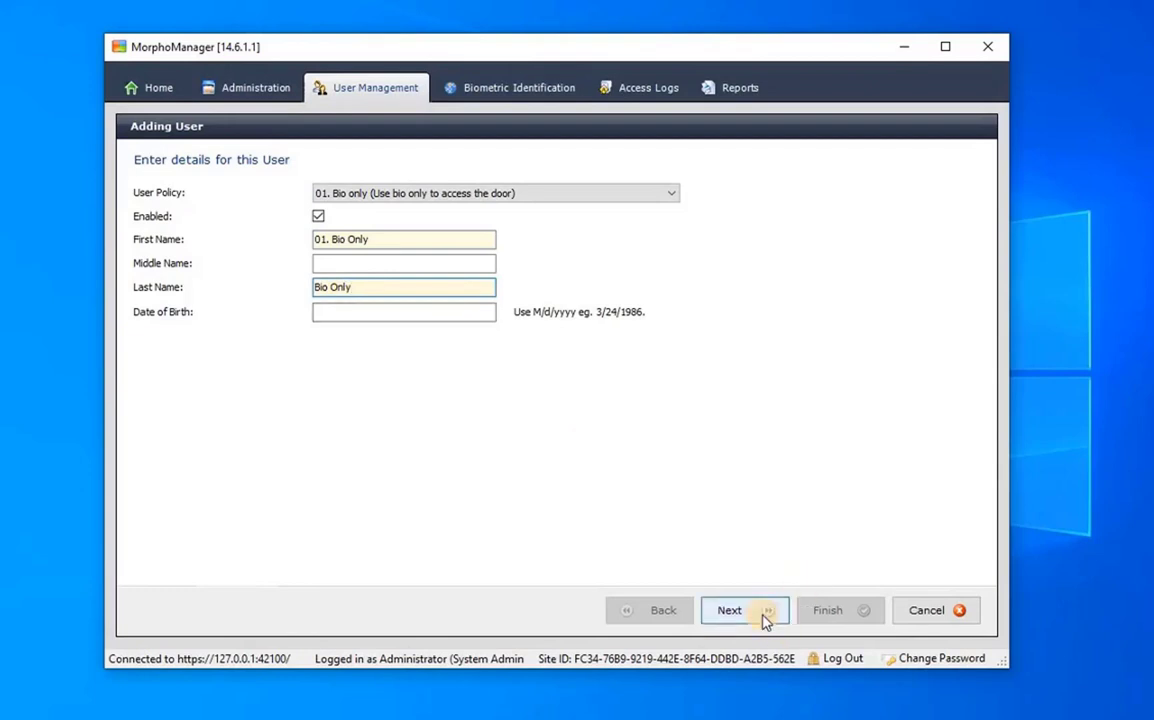
left_click(765, 614)
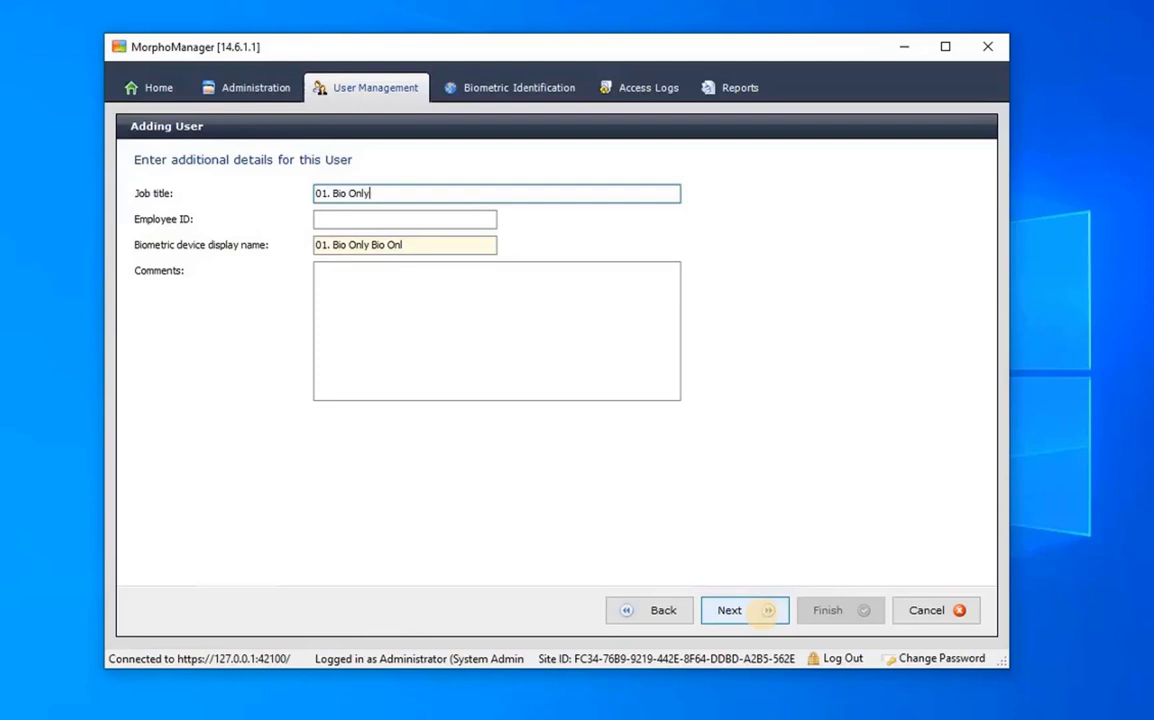
Step: Generate a random Wiegand User ID (21213) and copy it
left_click(720, 612)
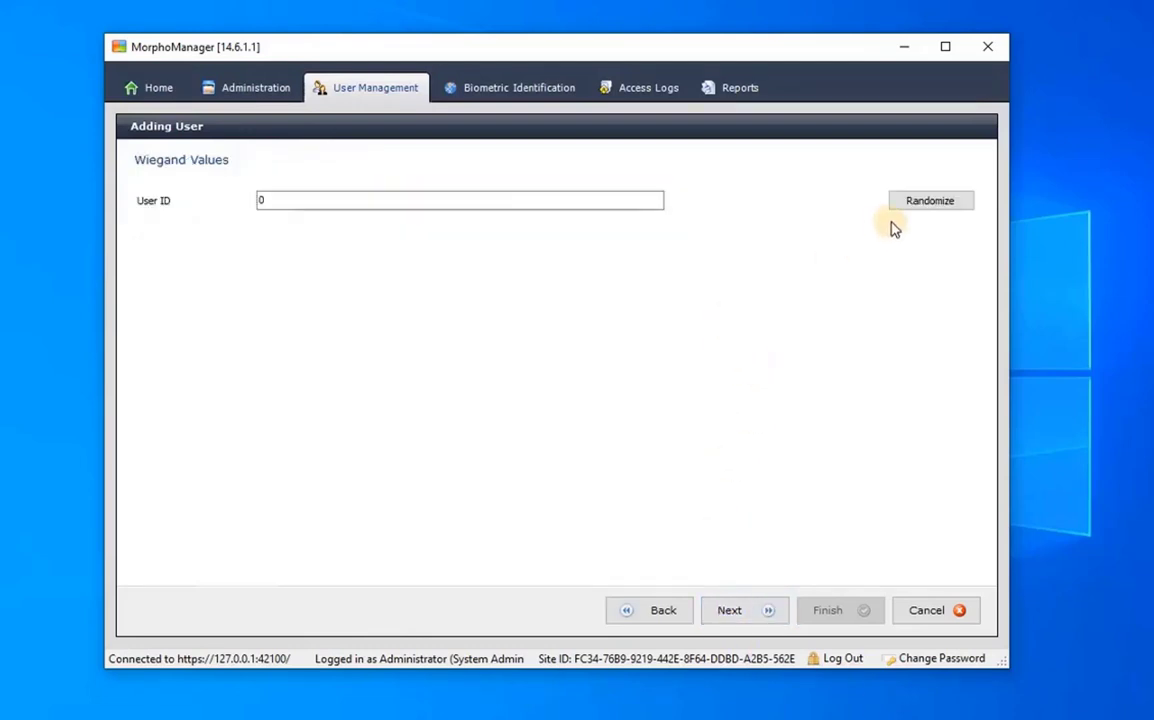
left_click(962, 206)
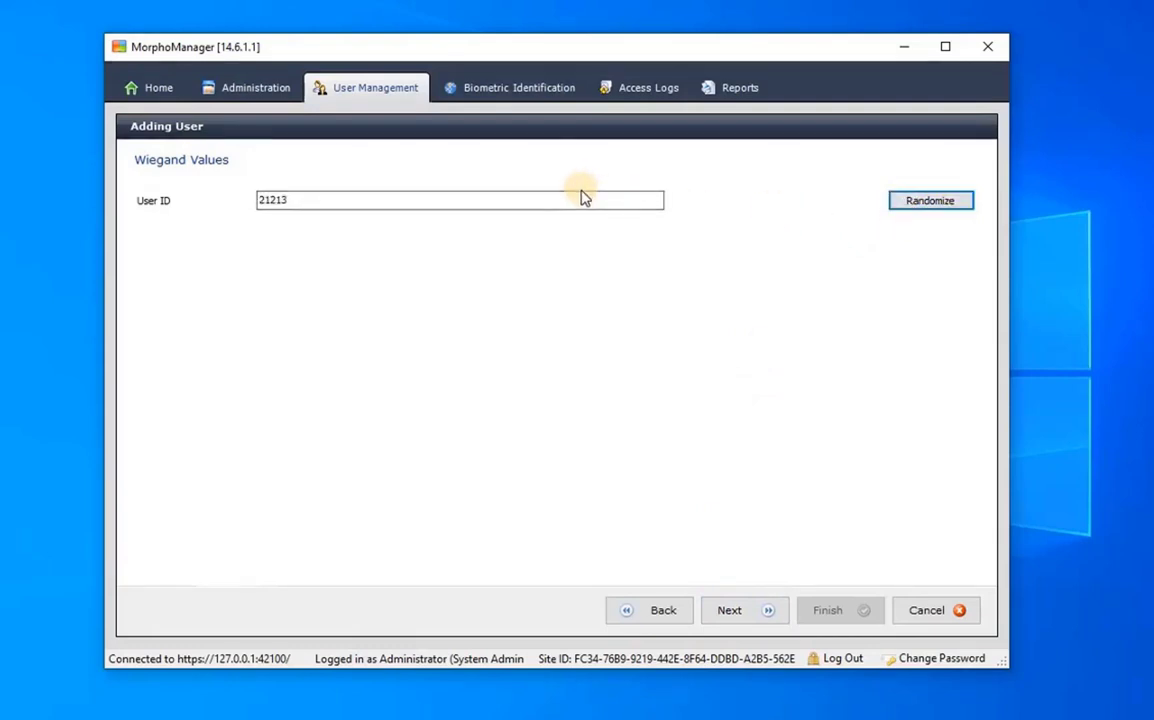
left_click(527, 196)
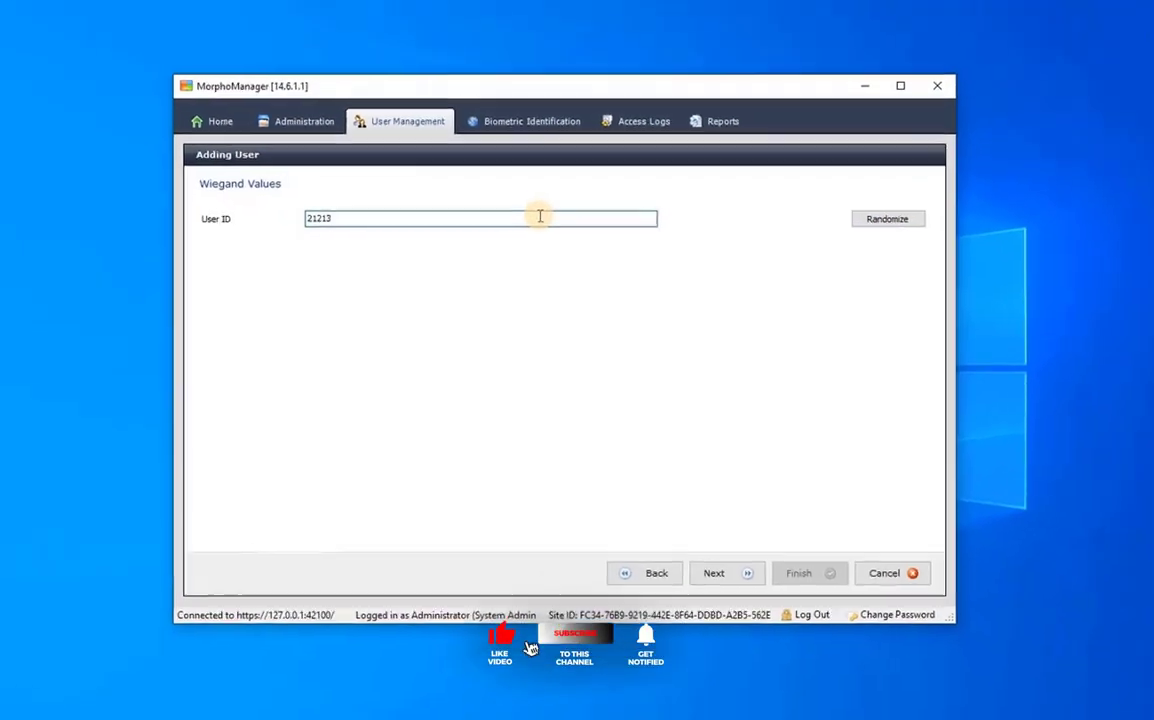
Step: Note '01. Bio Only = 21213' in Notepad, then advance the user to photo capture
left_click(137, 708)
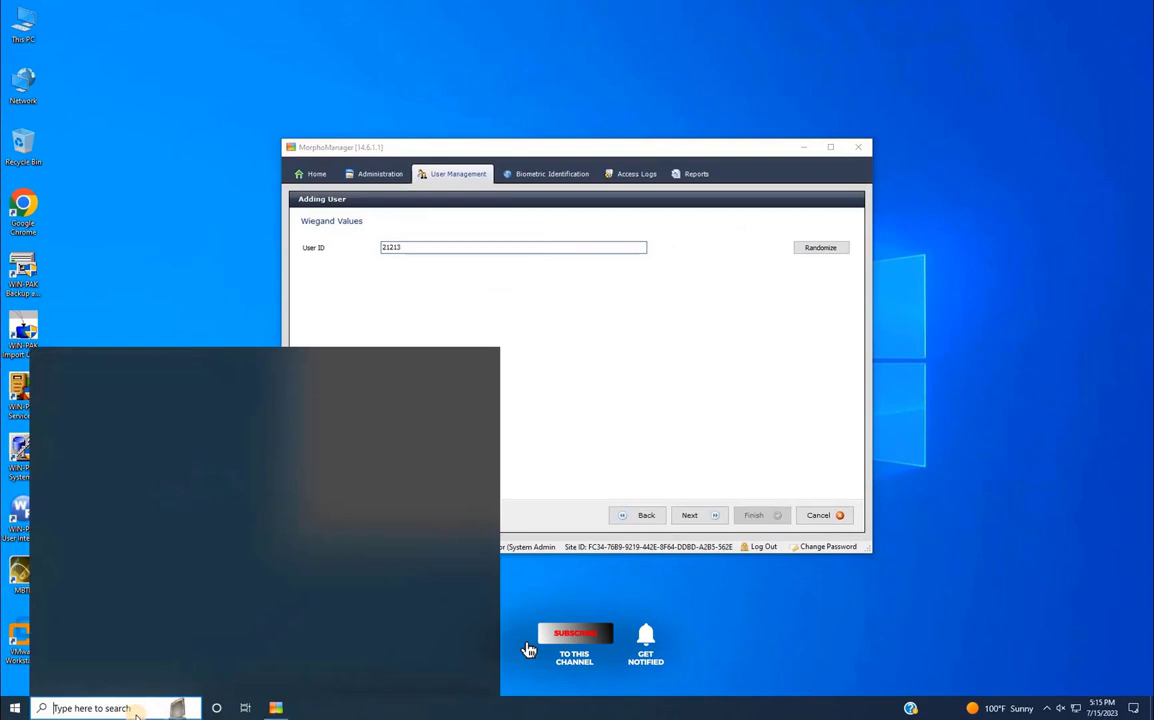
type("no")
key("Return")
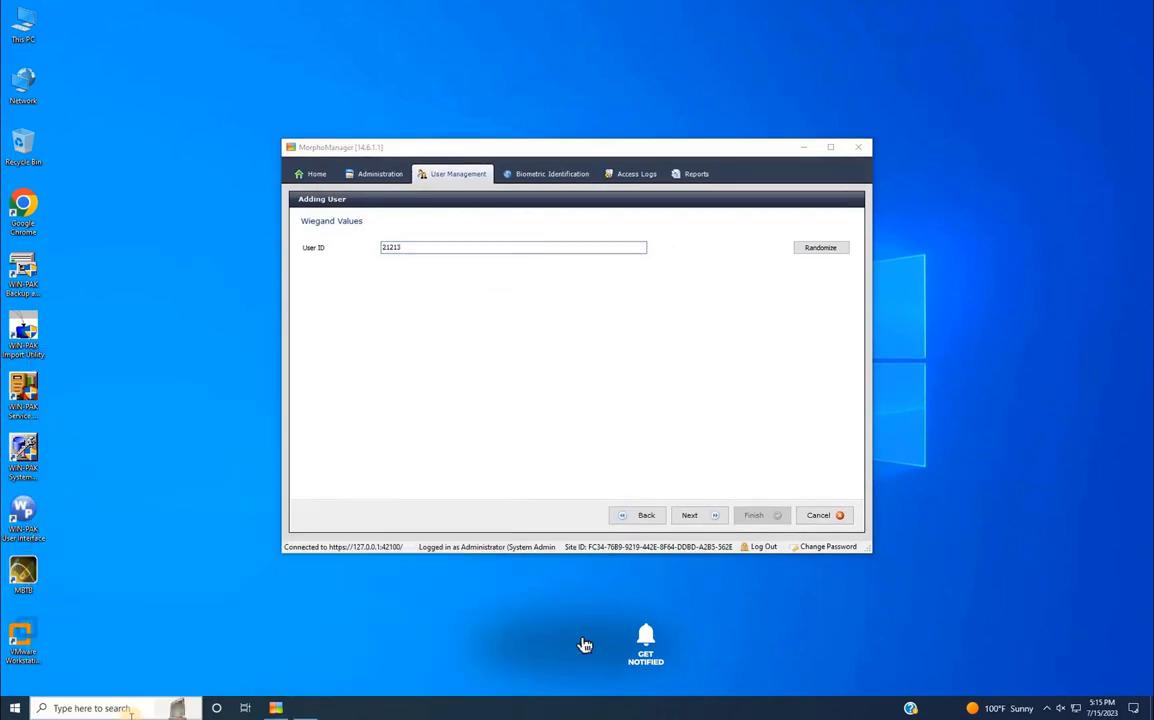
type("01. Bio Only")
type("=")
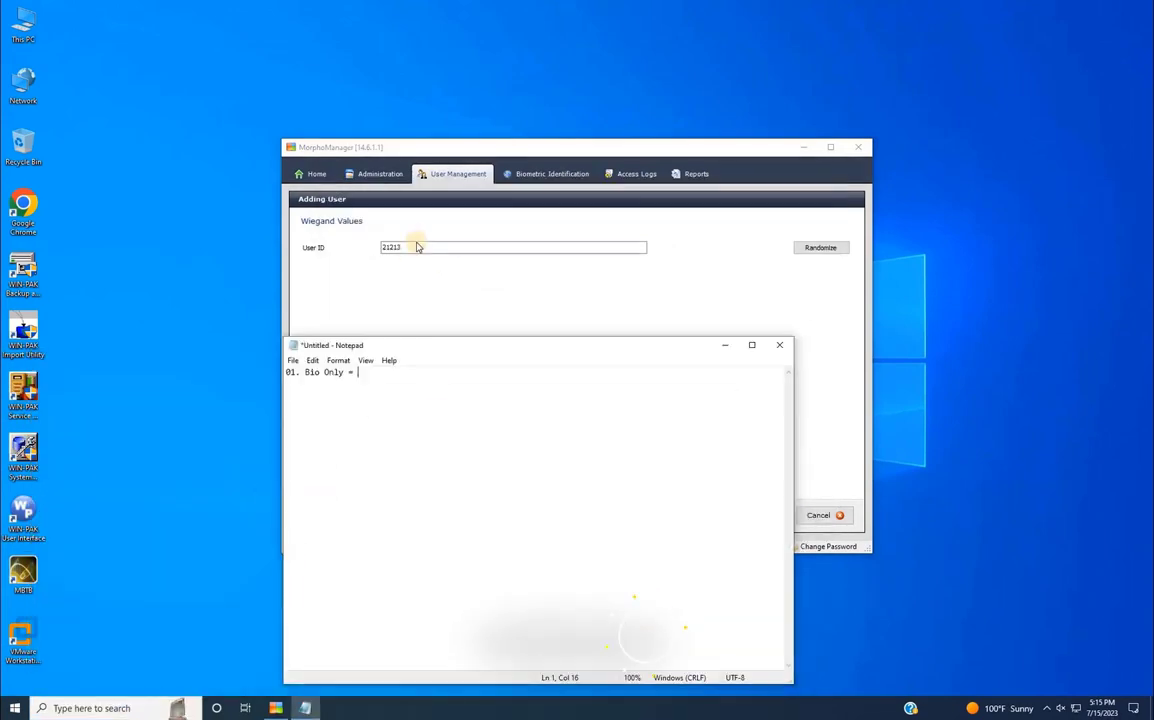
right_click(368, 377)
left_click(400, 430)
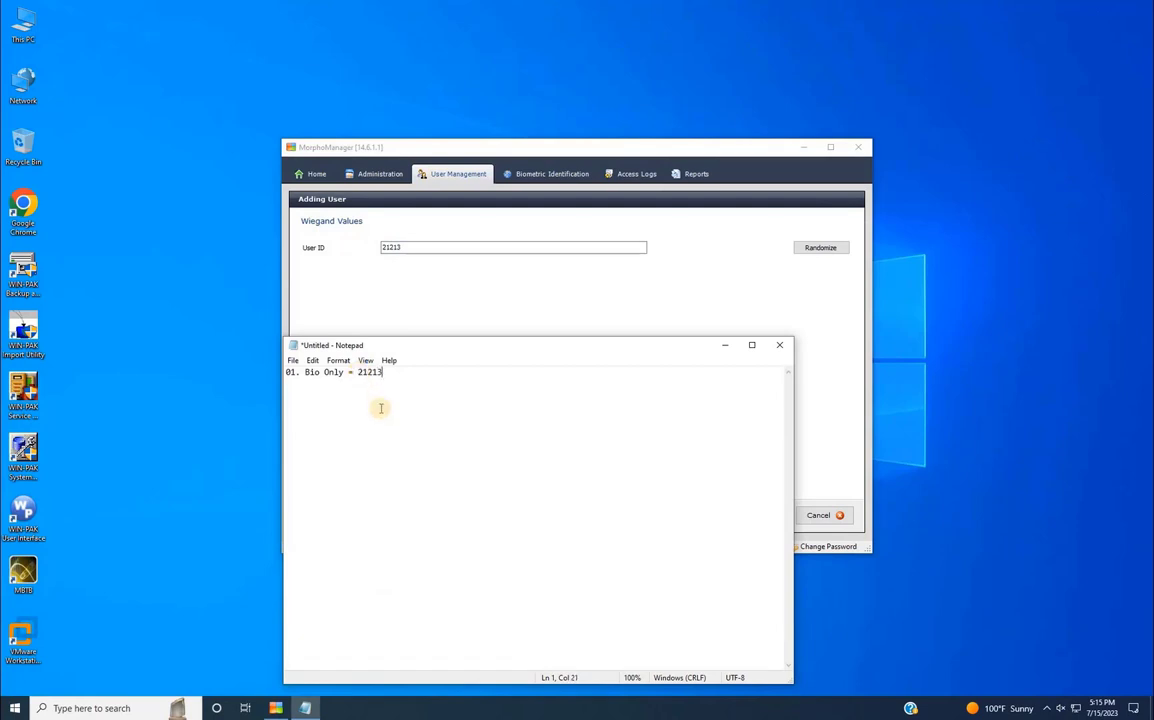
left_click(726, 349)
left_click(689, 515)
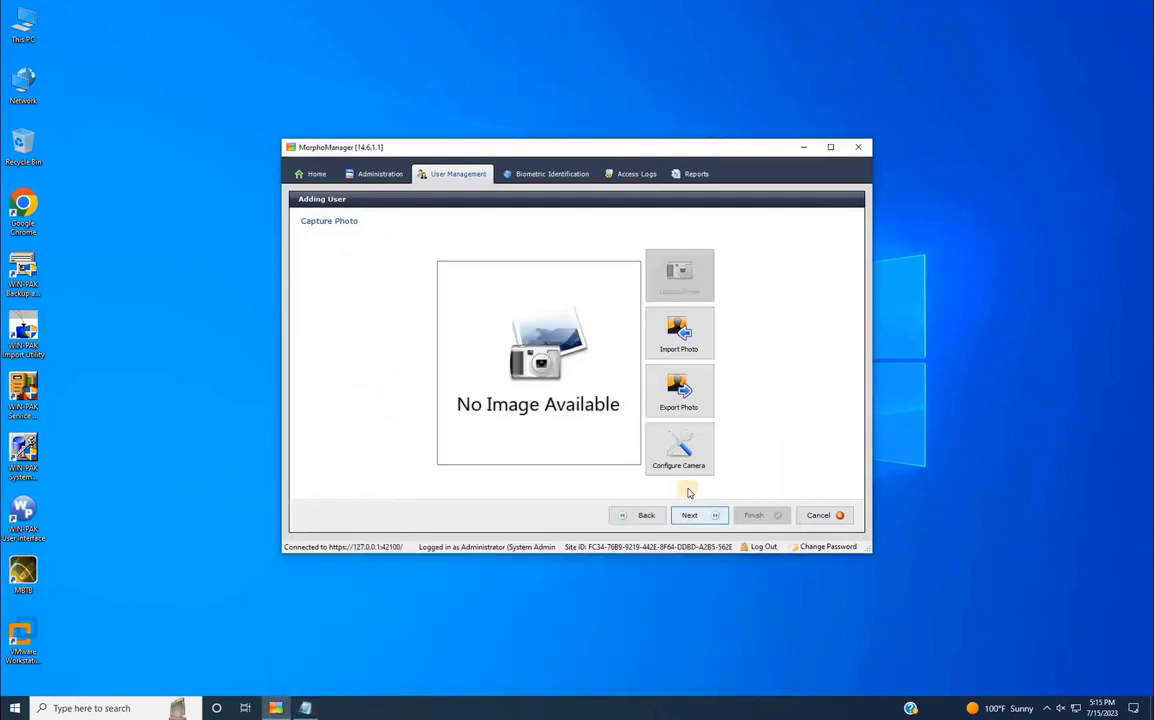
Step: Import Bio.jpg from Downloads as the photo, then continue to Finger Biometric Enrollment
left_click(675, 353)
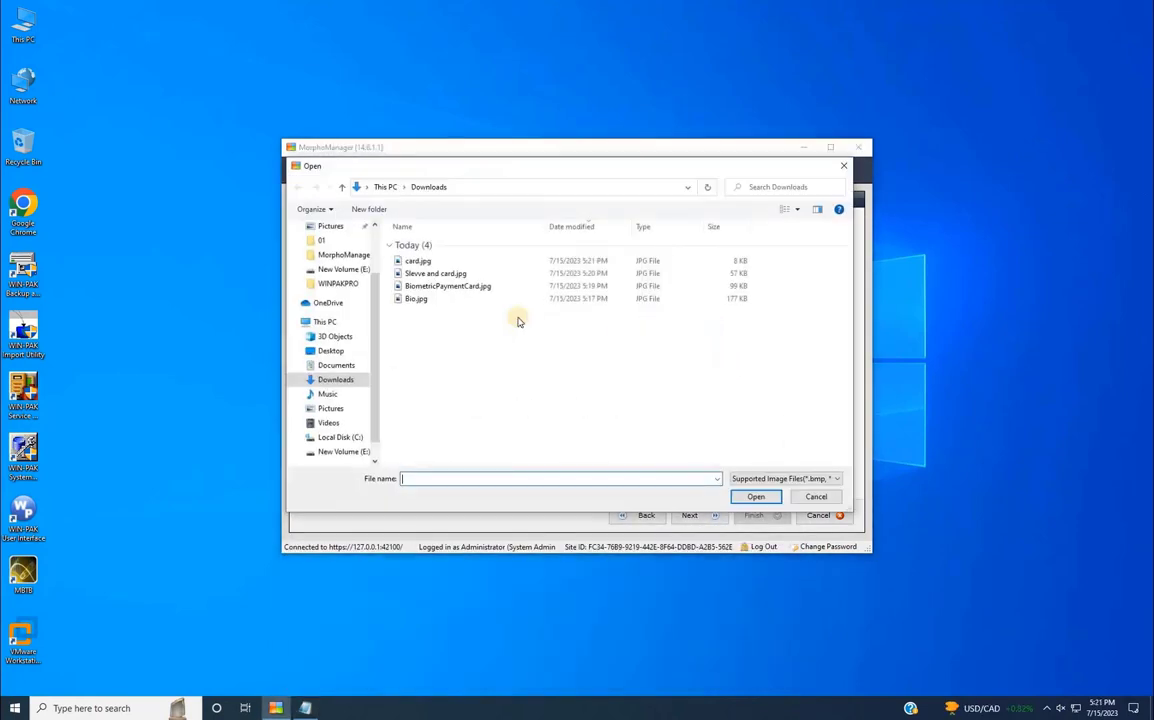
left_click(415, 298)
left_click(756, 496)
left_click(692, 515)
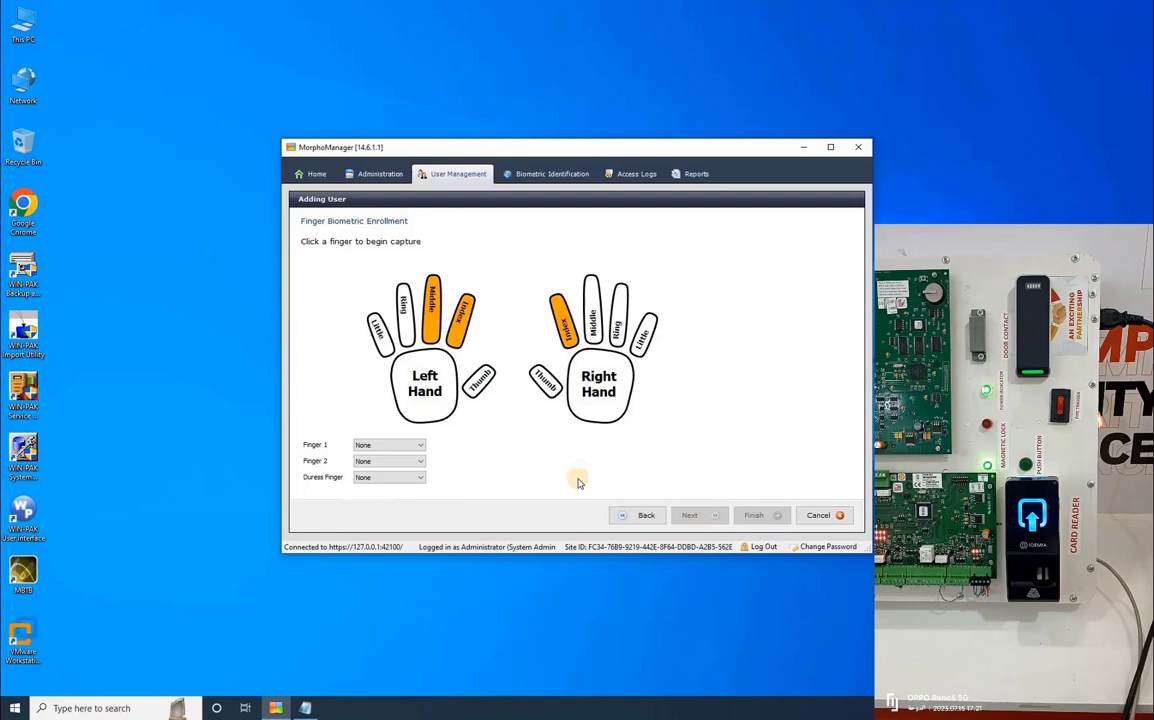
Step: Capture the left index finger as Finger 1 with enrollment metric 100 and accept it
left_click(458, 328)
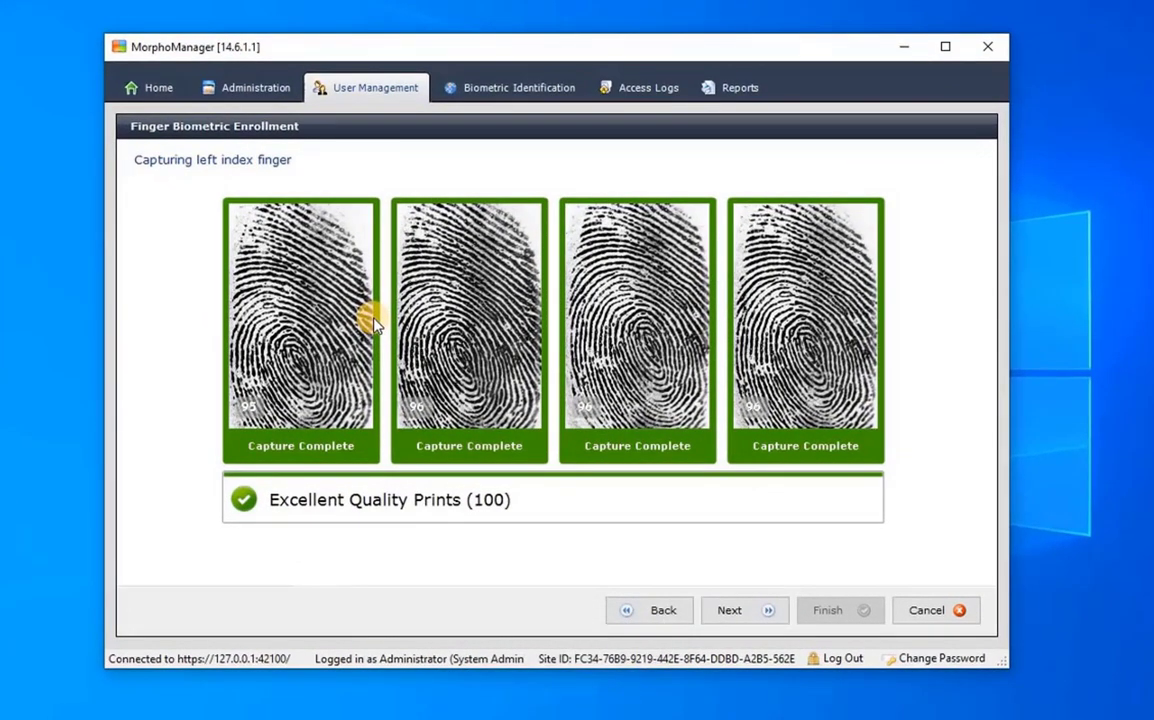
left_click(752, 620)
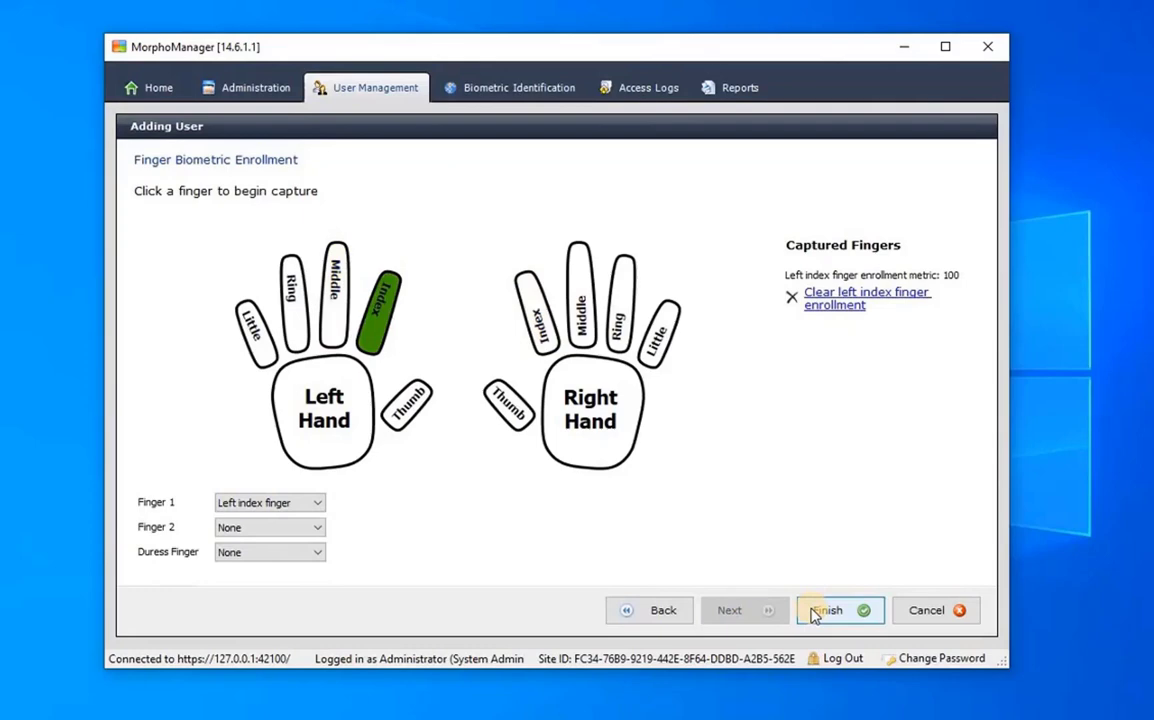
Step: Save the Bio Only user and start a new 02. Card only user named '02. Card Only' / 'Card'
left_click(852, 614)
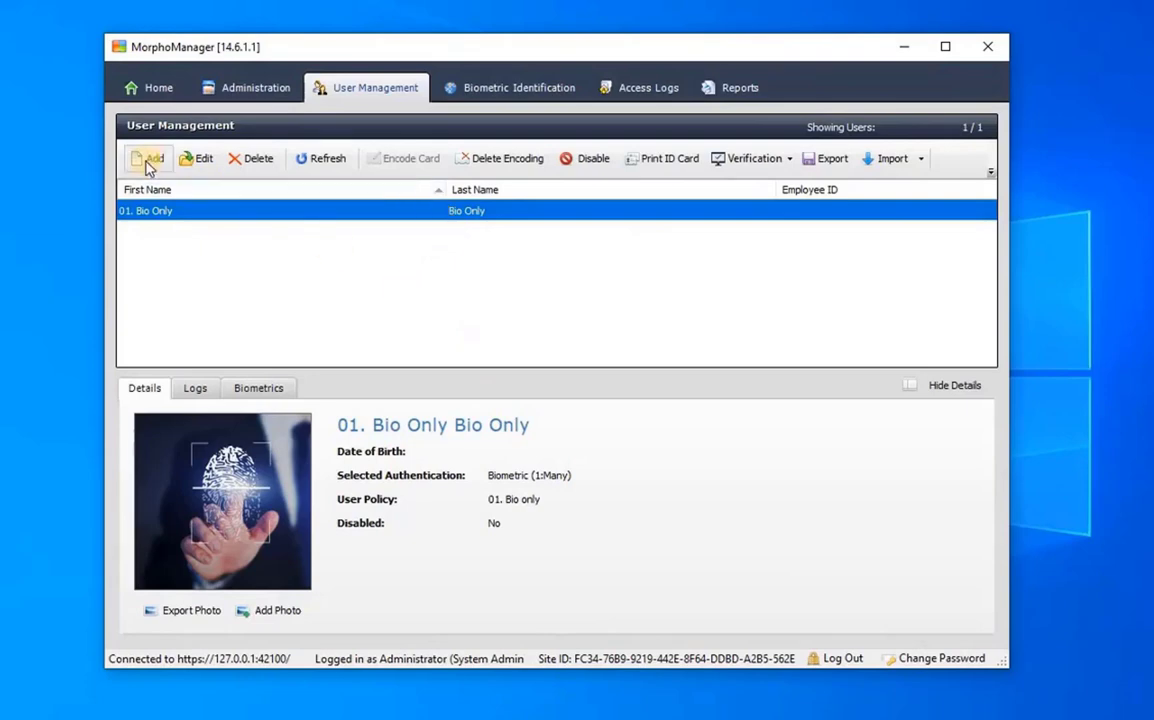
left_click(148, 158)
left_click(672, 195)
left_click(585, 222)
left_click(408, 238)
type("0")
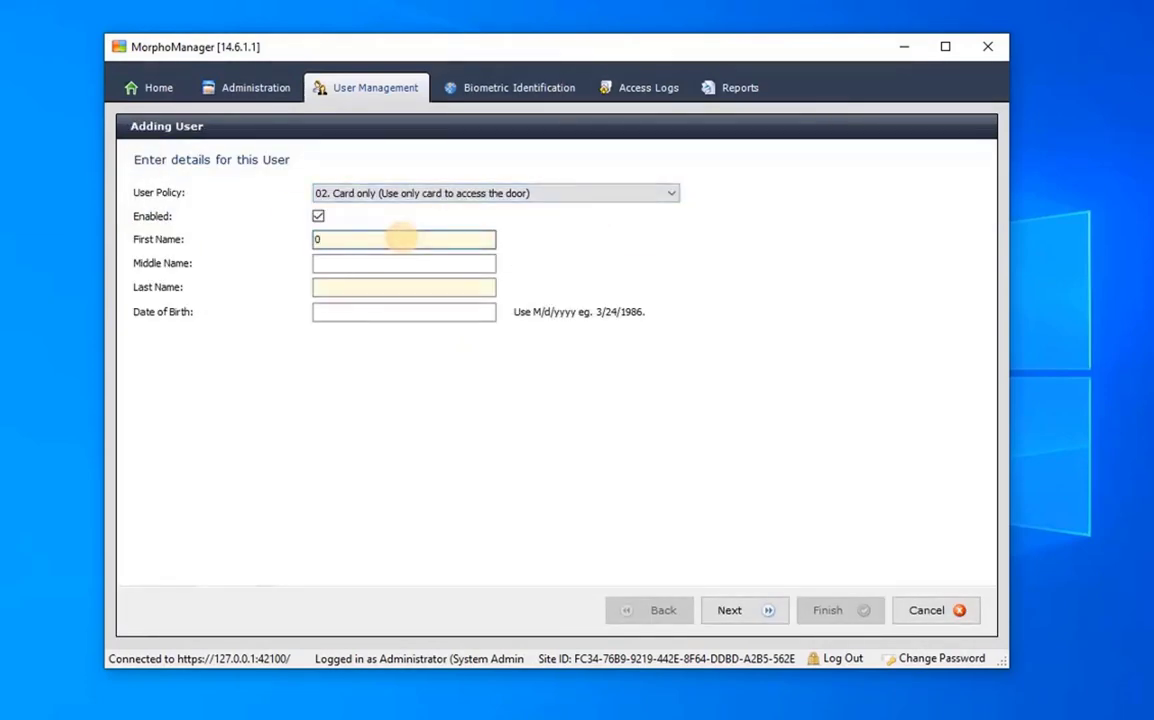
type("2. Card Only")
key("Tab")
key("Tab")
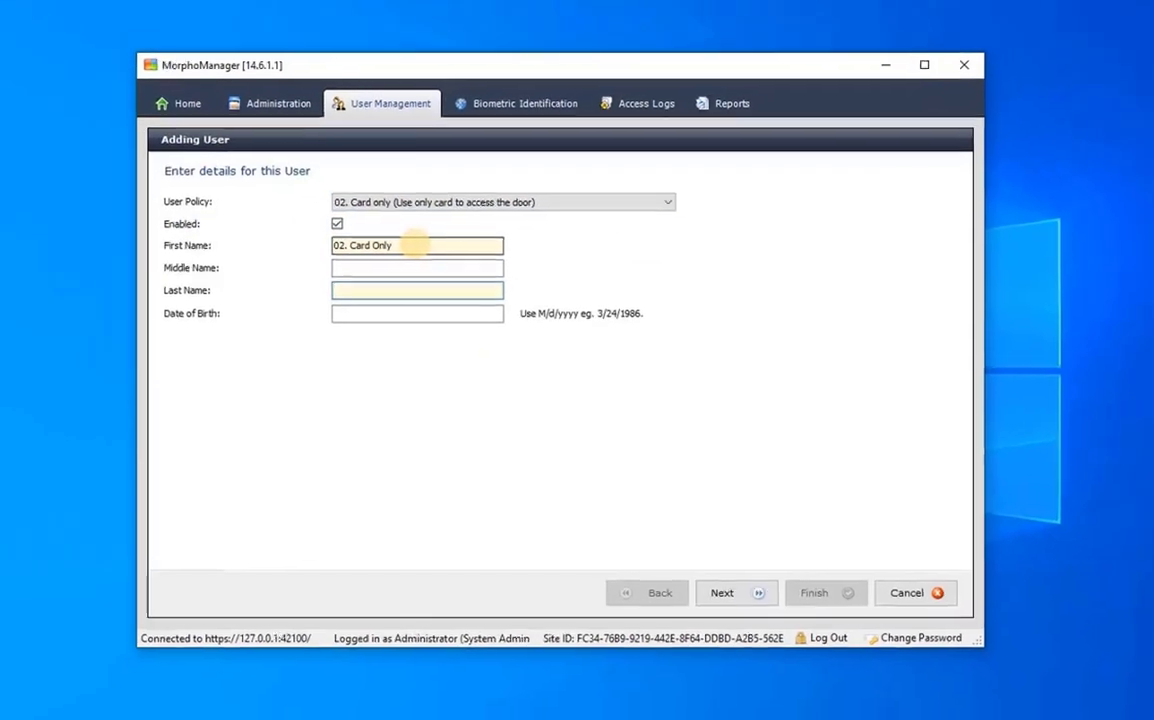
type("Card only to acces the door")
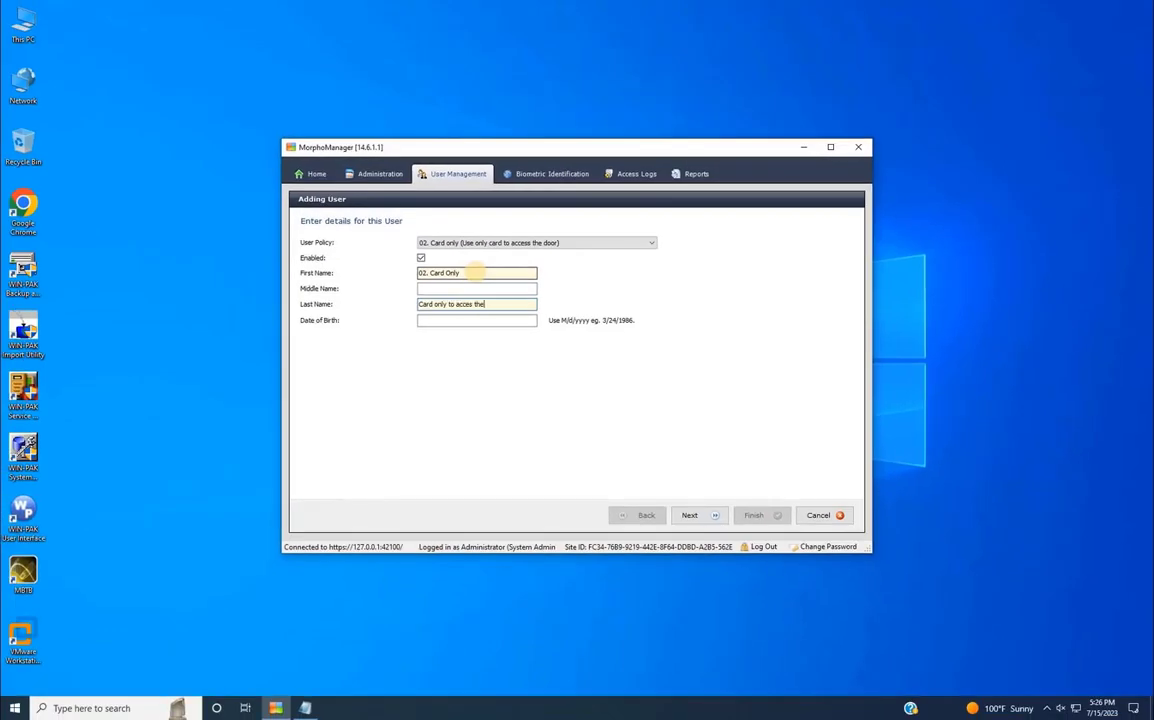
Step: Enter job title '01. Card' and generate a random User ID
left_click(700, 515)
type("01. Card Only")
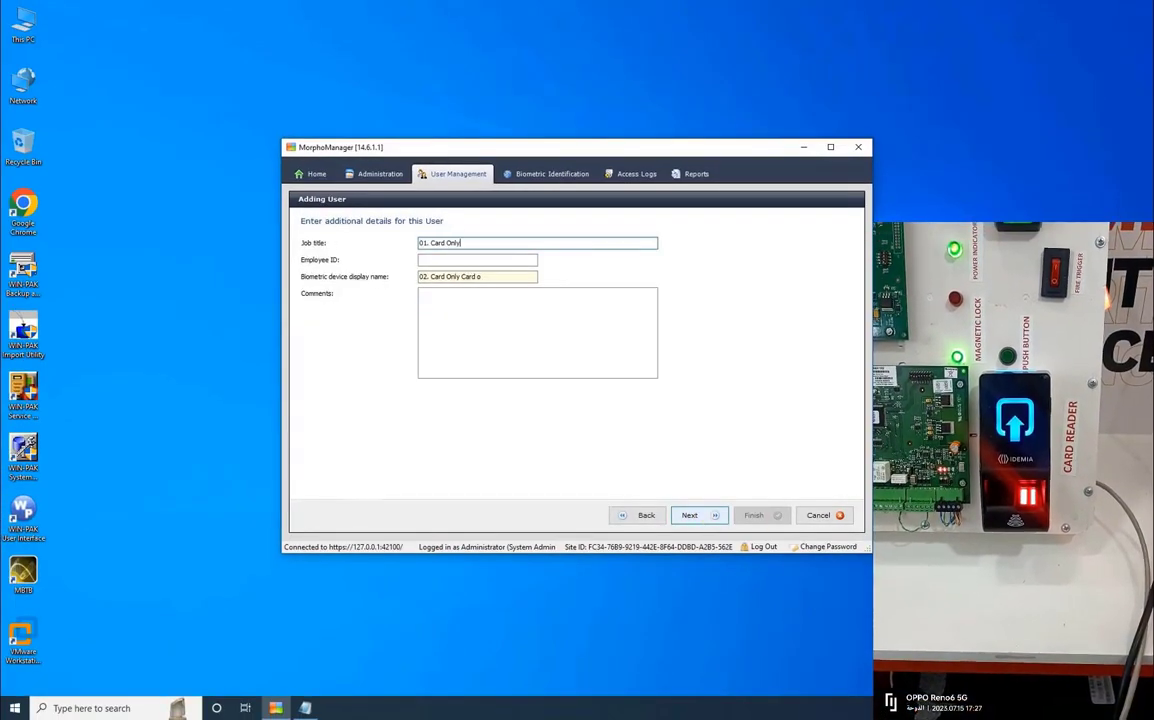
left_click(700, 515)
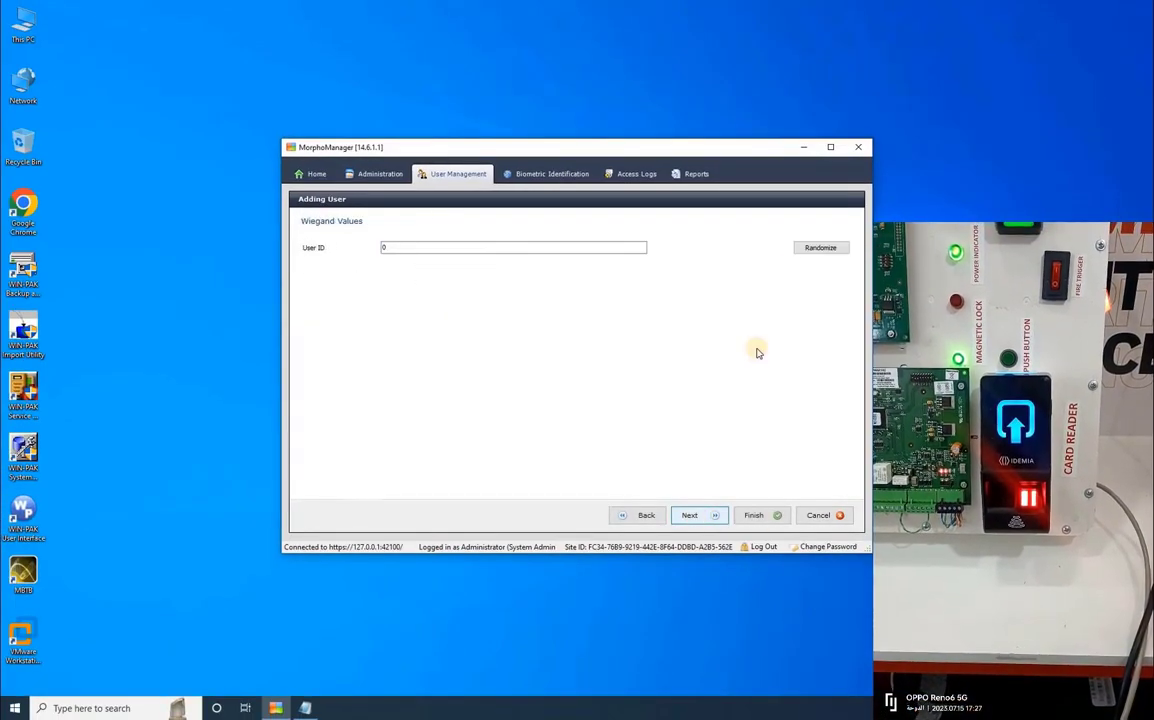
left_click(834, 250)
left_click(700, 515)
Step: Import card.jpg as the photo, finish the Card Only user and encode its card
left_click(677, 332)
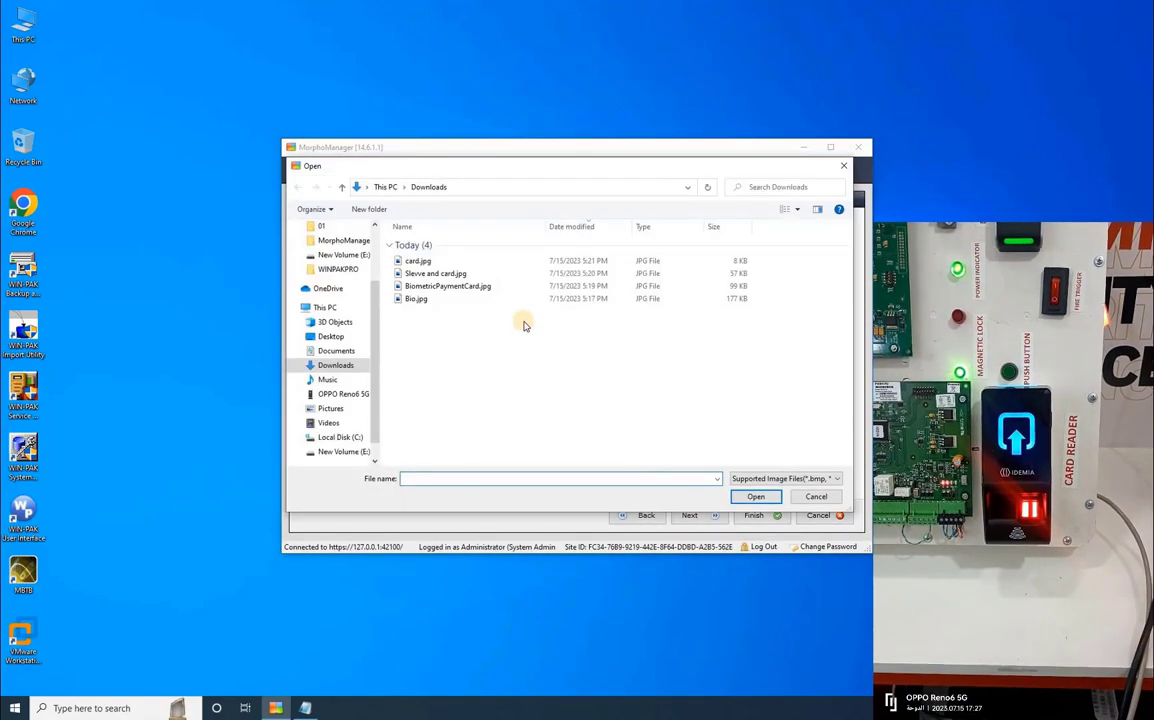
left_click(438, 261)
left_click(752, 496)
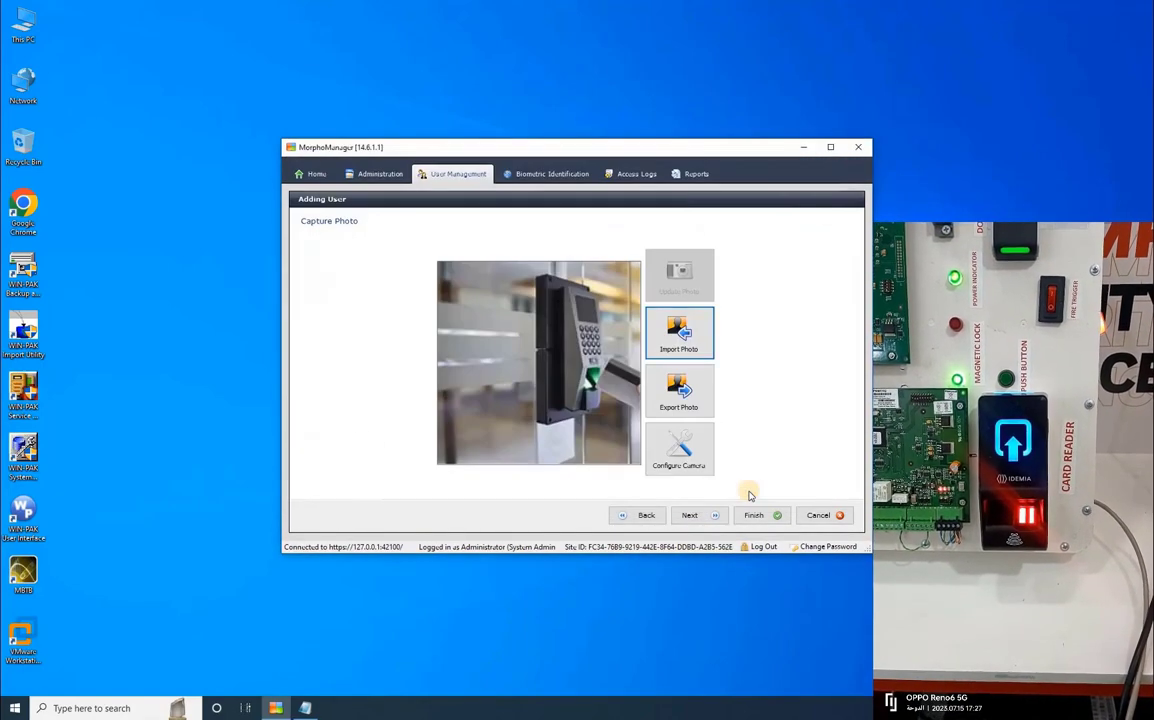
left_click(698, 516)
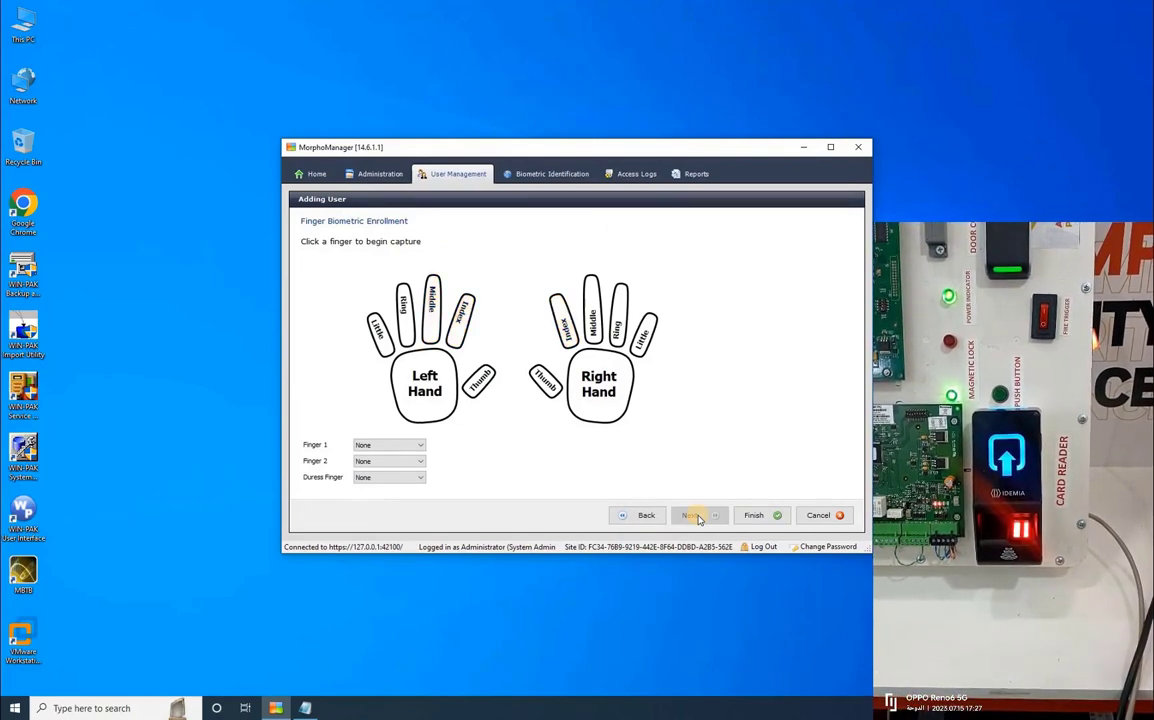
left_click(754, 516)
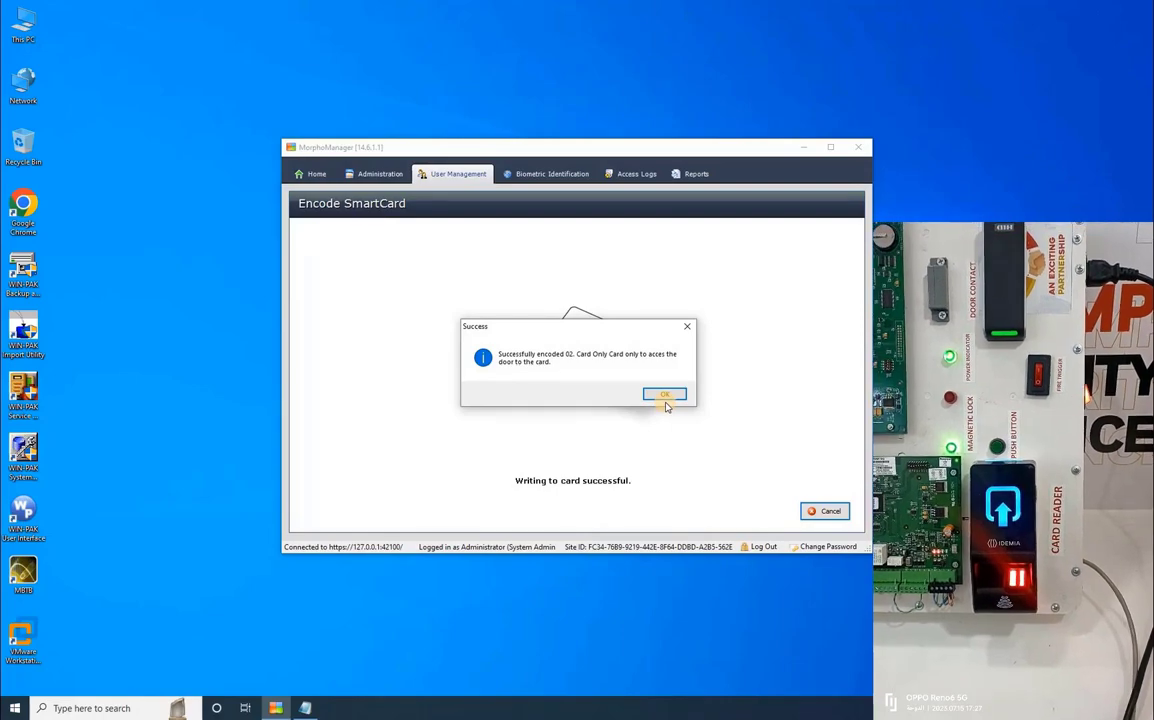
Step: Dismiss the encoding success message and start a new user on the 03. Bio & Card policy
left_click(665, 398)
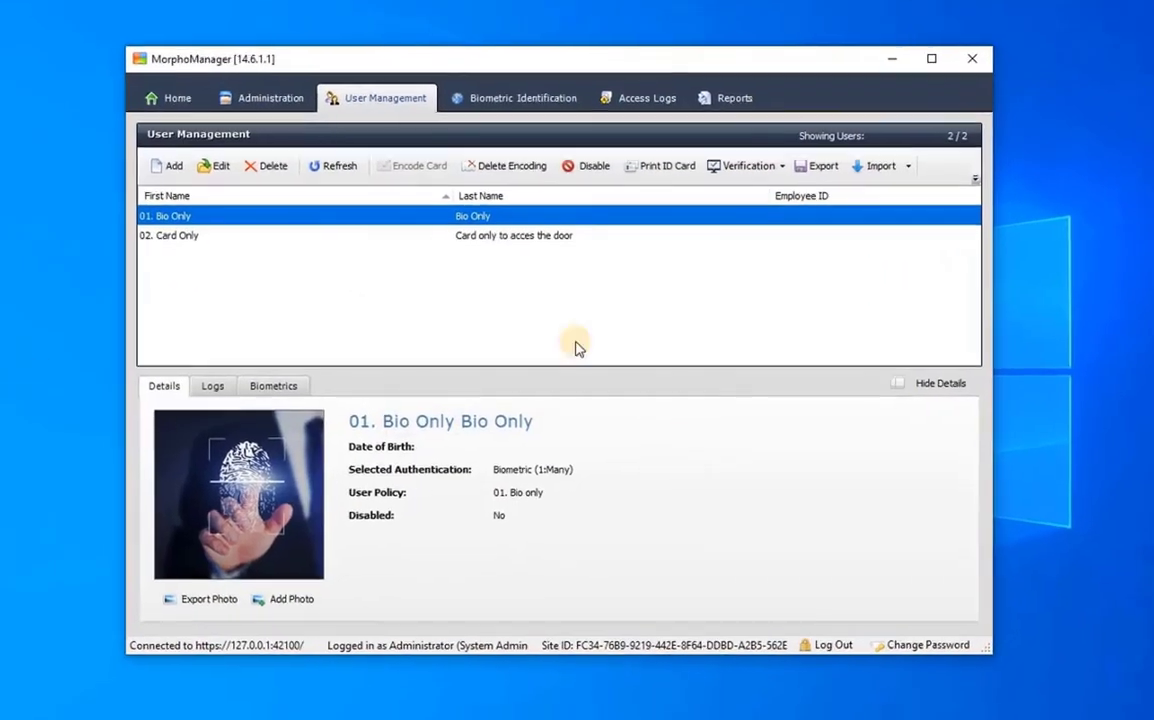
left_click(389, 256)
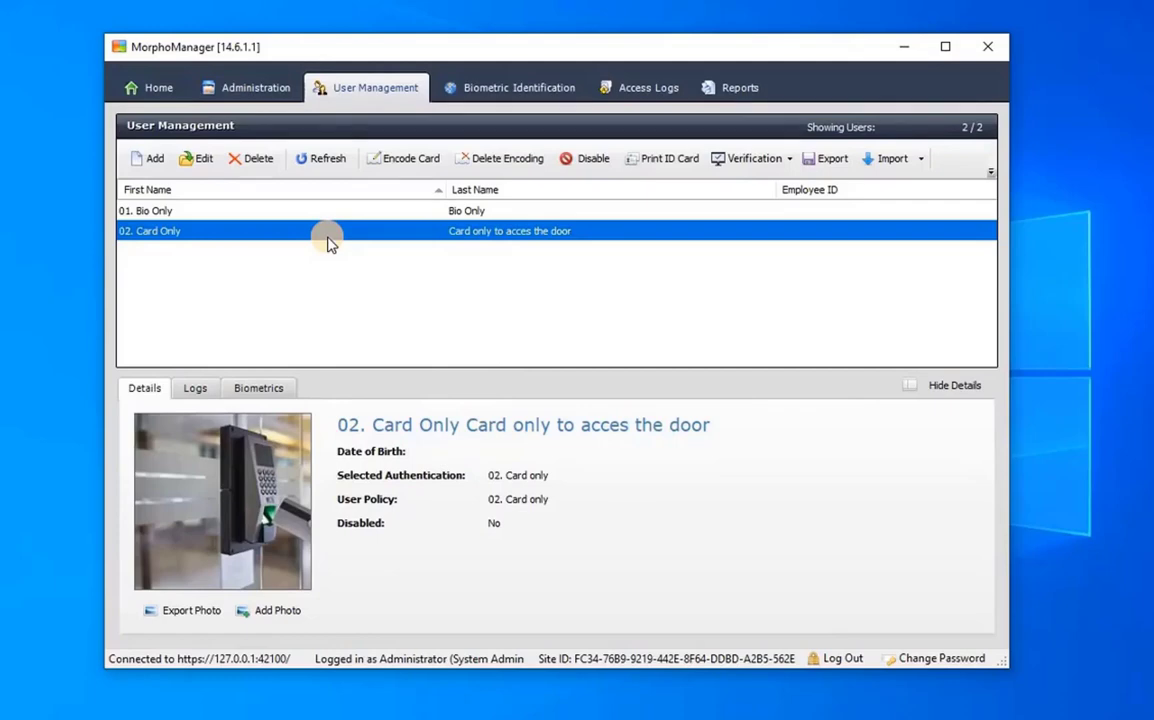
left_click(146, 158)
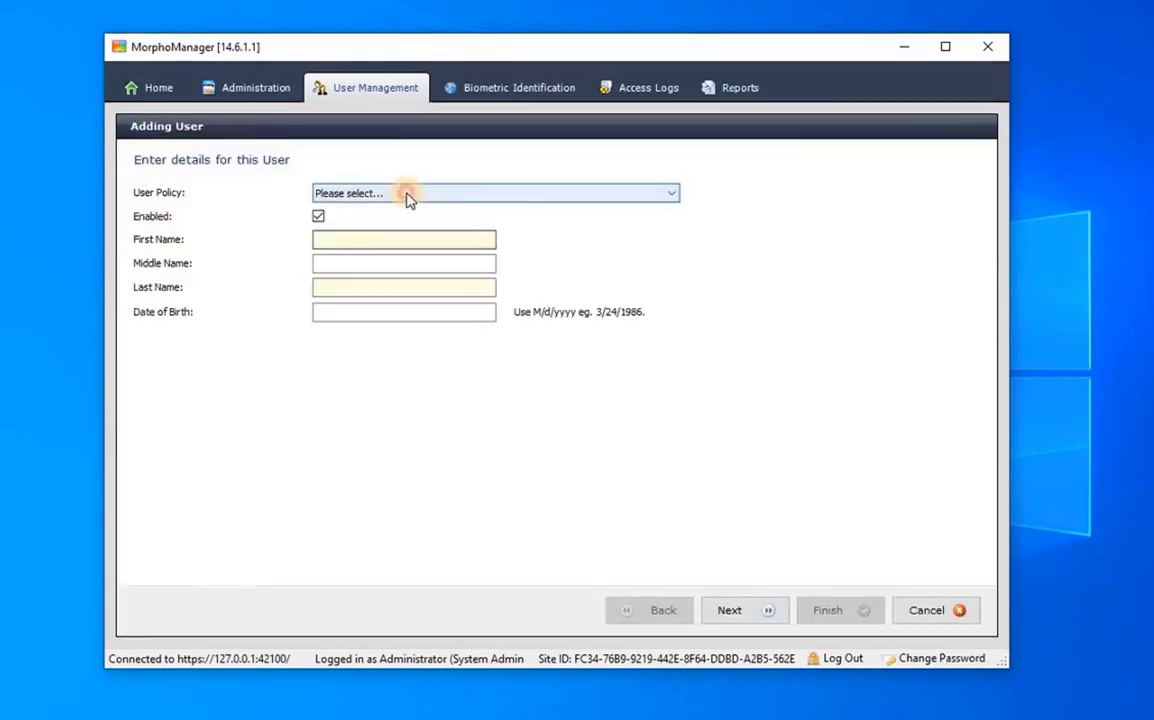
left_click(408, 197)
left_click(438, 237)
Step: Name the user '03.' / 'Bio & Card' and generate a random User ID
left_click(338, 244)
type("03. Bio & Card")
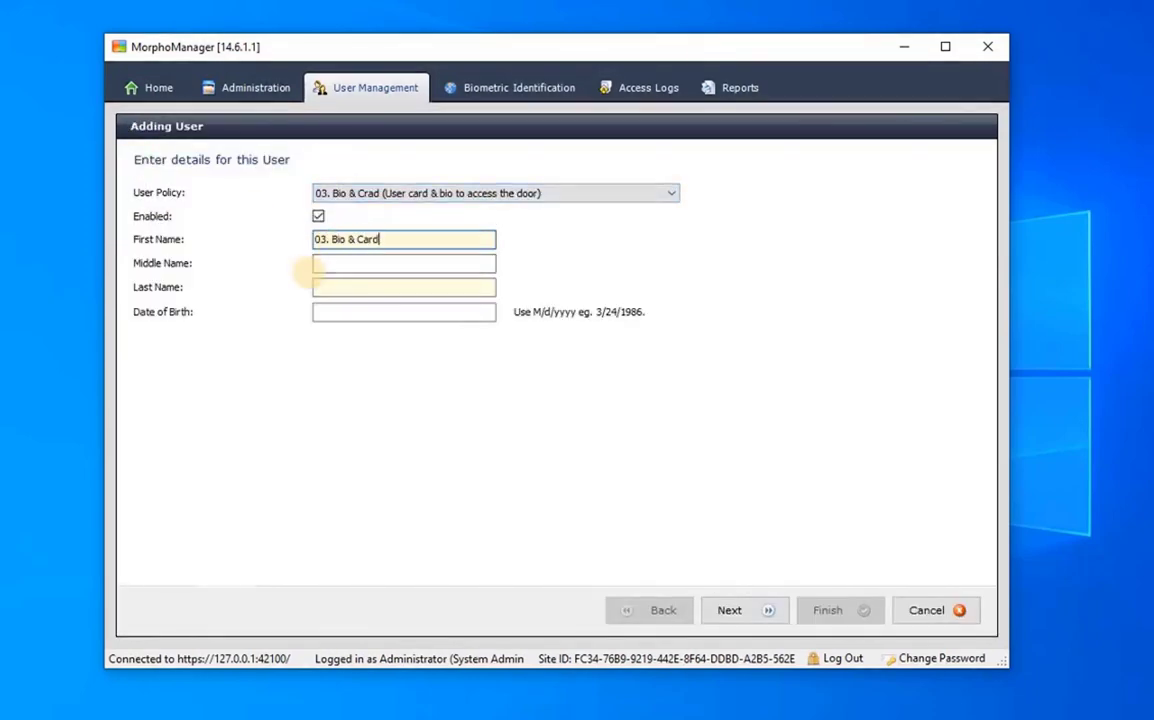
left_click(318, 287)
type("B")
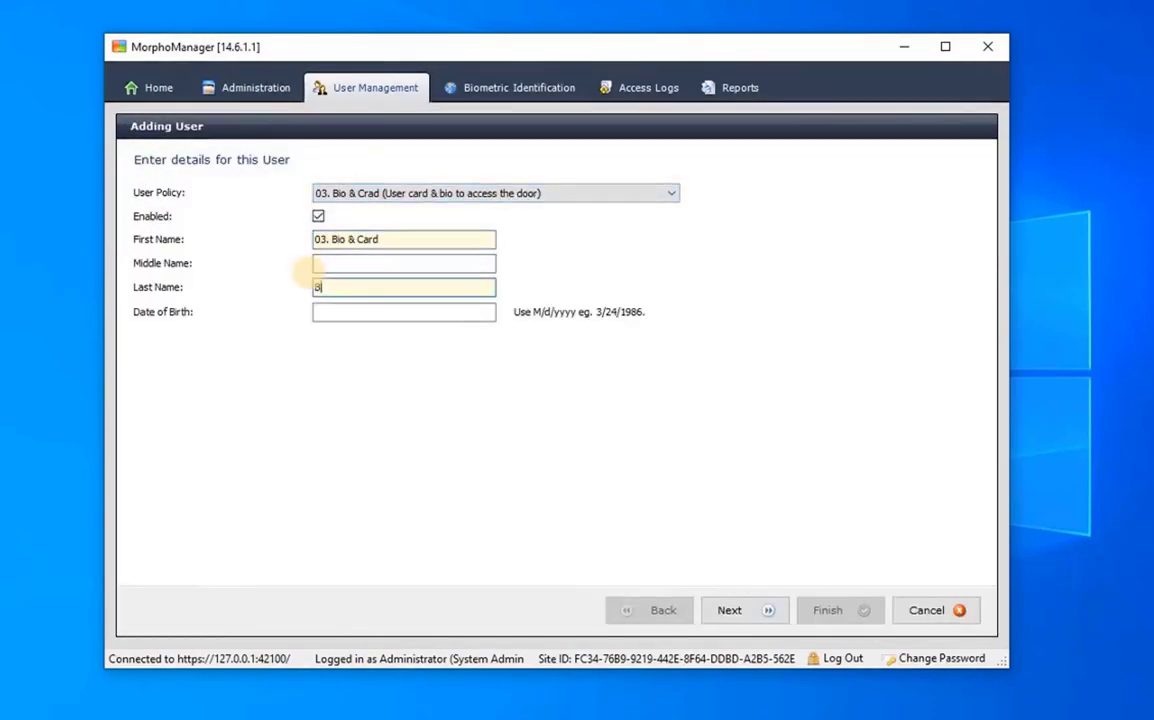
type("io & Card")
left_click(729, 610)
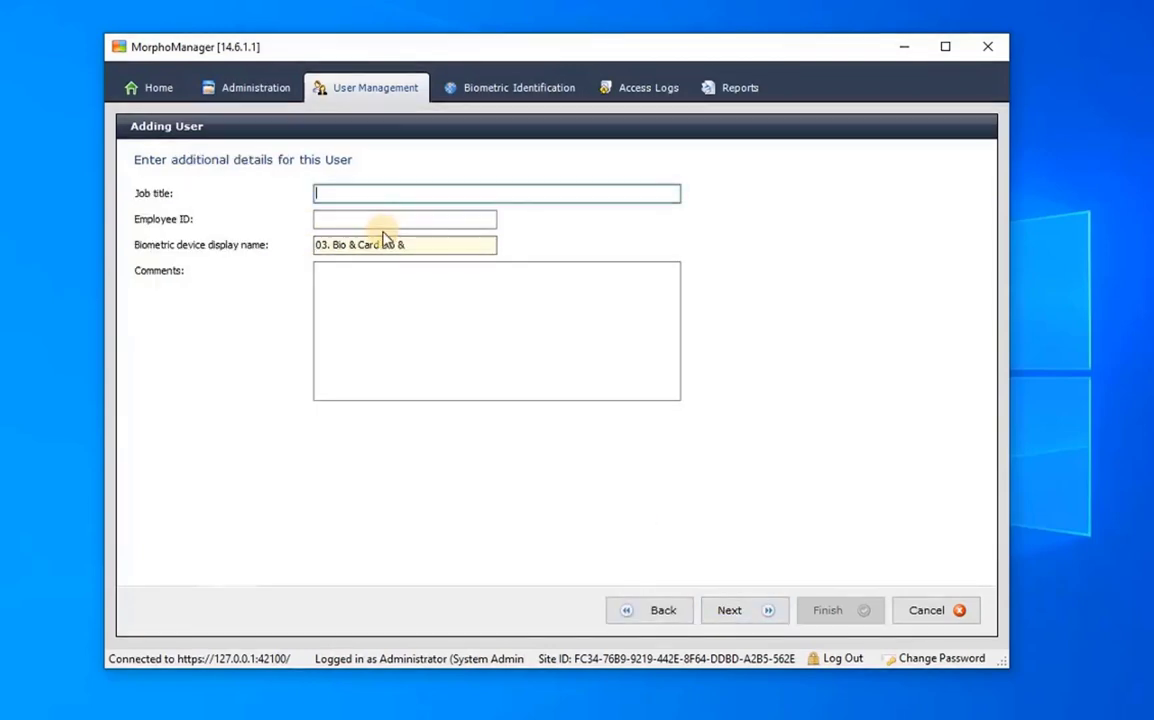
type("Bio & Card")
left_click(740, 611)
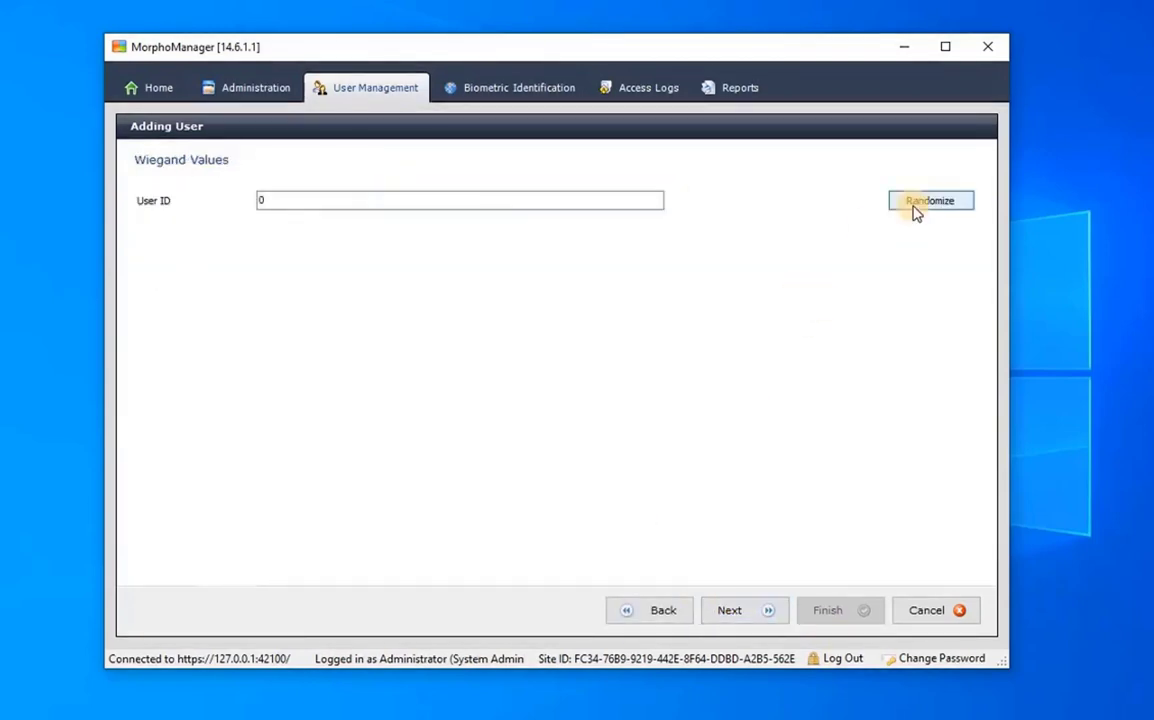
left_click(914, 203)
left_click(750, 620)
Step: Import Sleeve and card.jpg as the user's photo
left_click(722, 340)
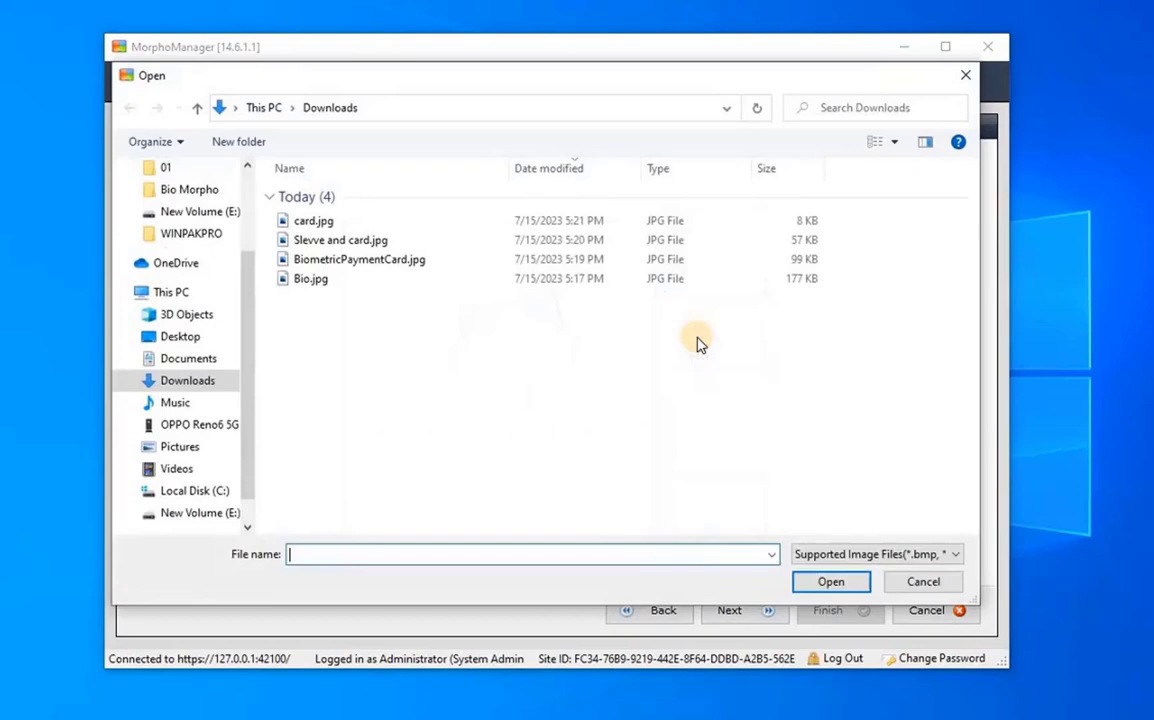
left_click(360, 243)
left_click(826, 576)
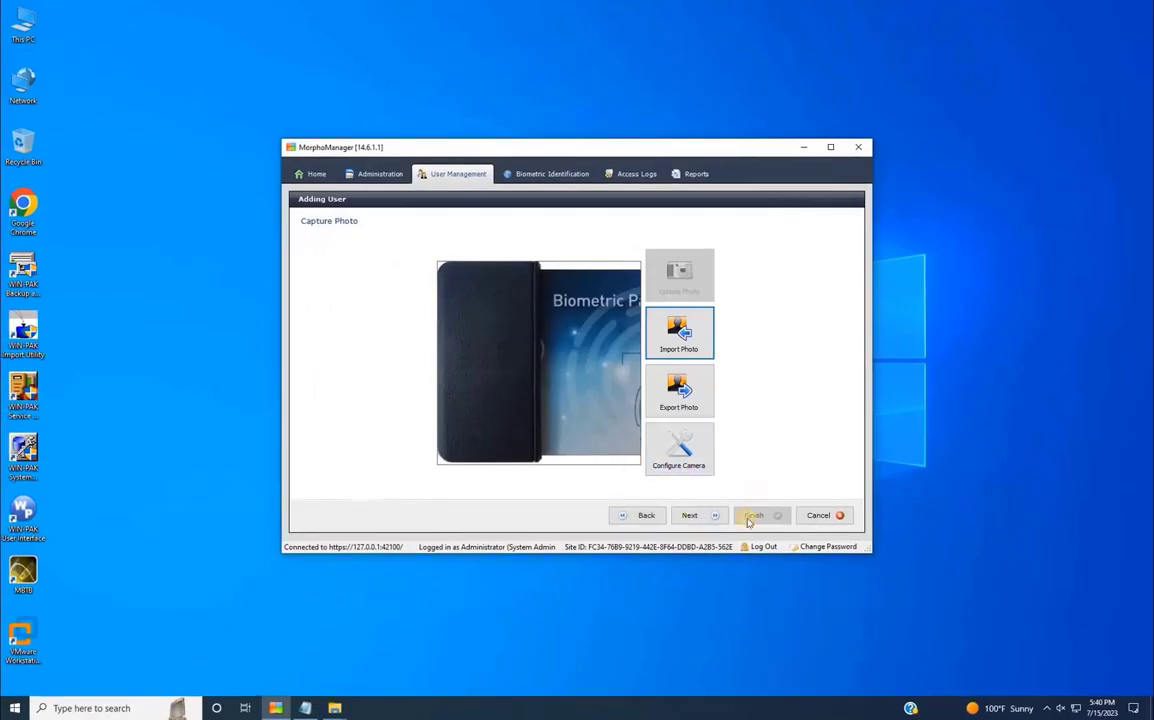
Step: Enroll the left index fingerprint at metric 100 and encode 03. Bio & Card onto the smart card
left_click(700, 515)
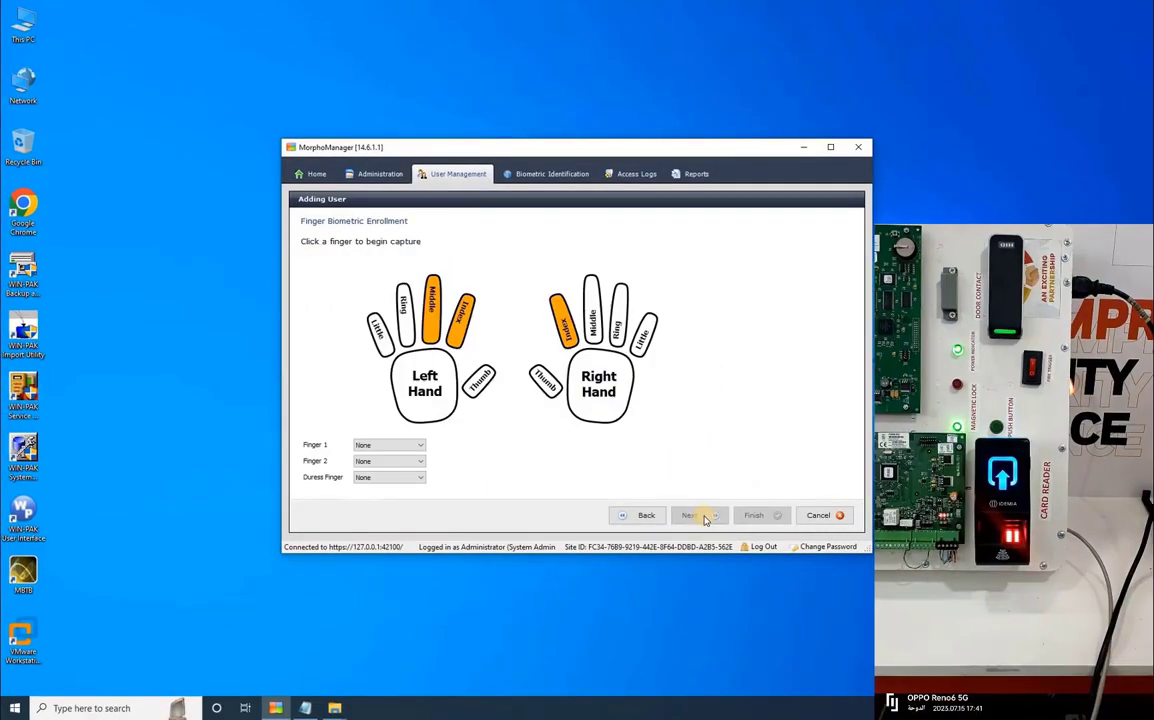
left_click(463, 330)
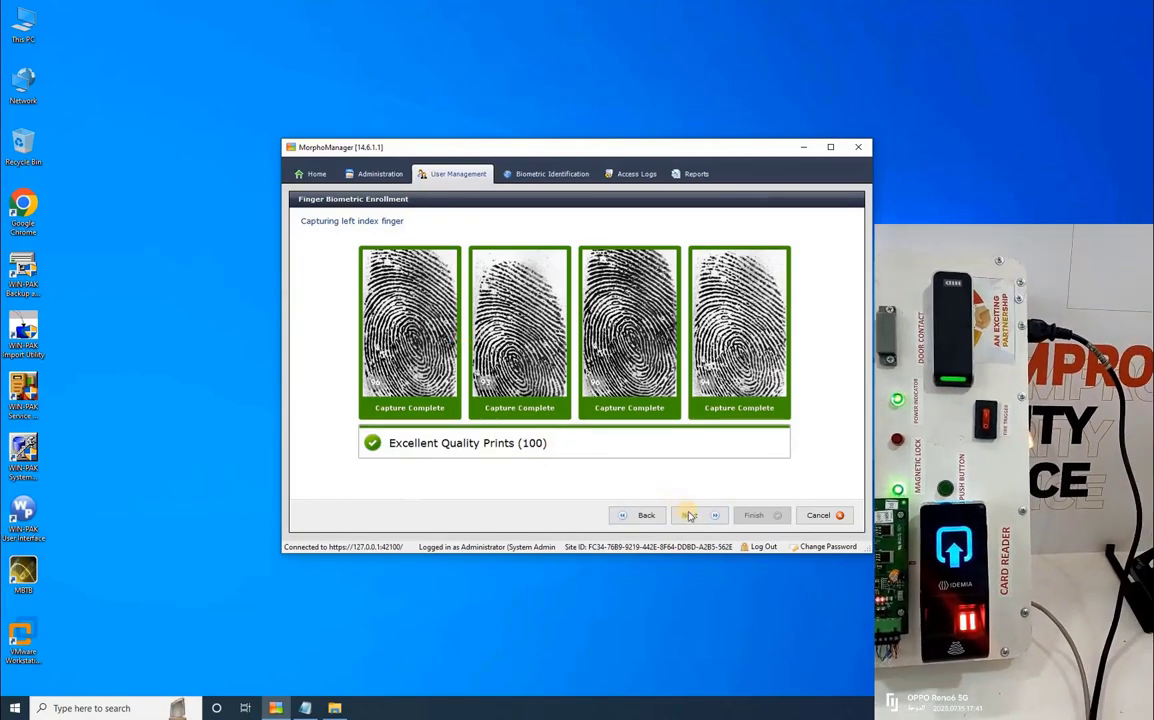
left_click(689, 515)
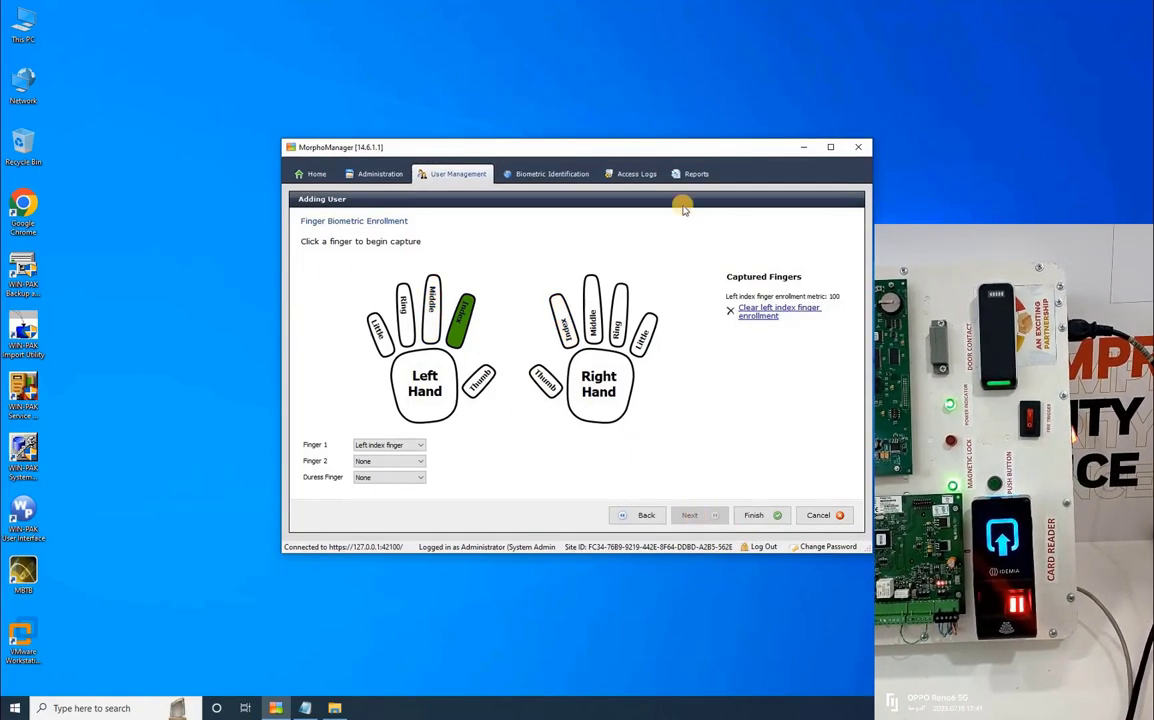
left_click(757, 514)
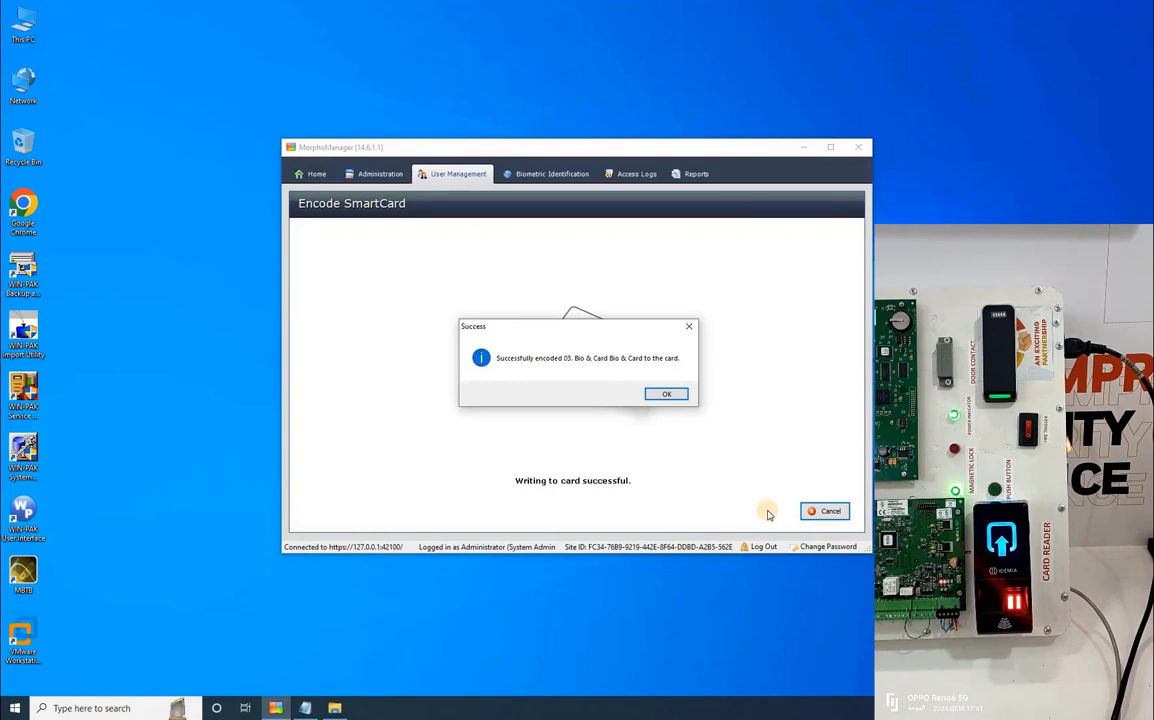
Step: Create a new user on the 04. Bio or Card policy, with first name '04.' and last name 'Bio or Card'
left_click(666, 394)
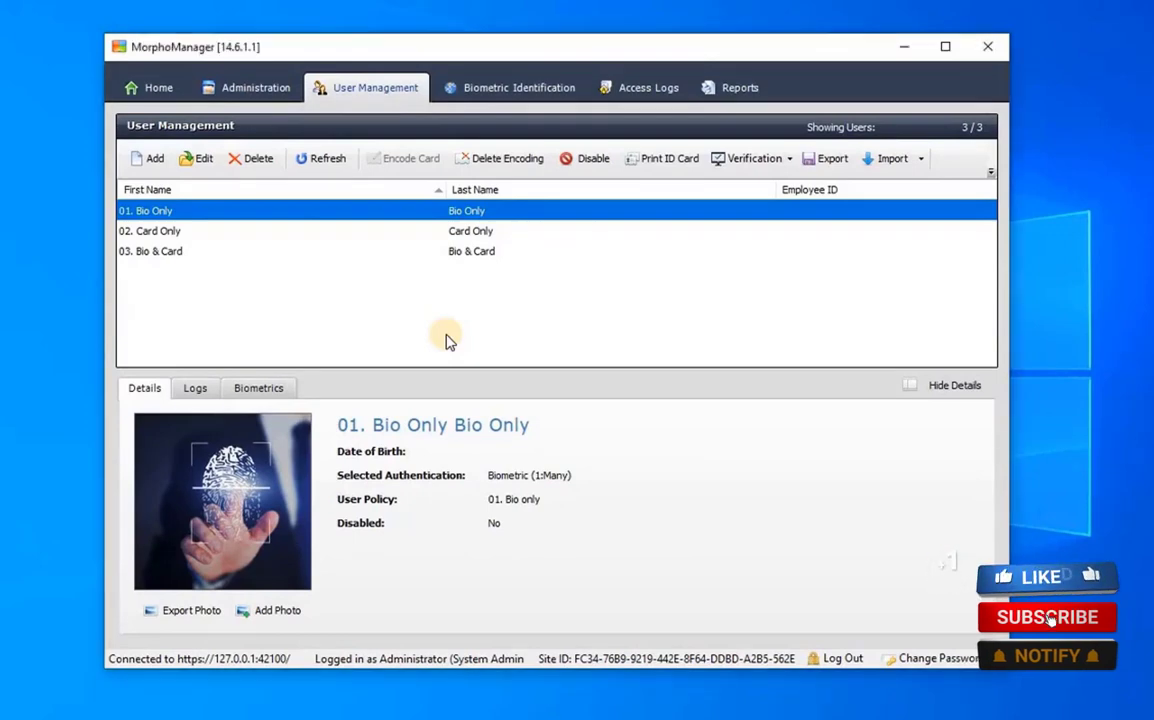
left_click(145, 159)
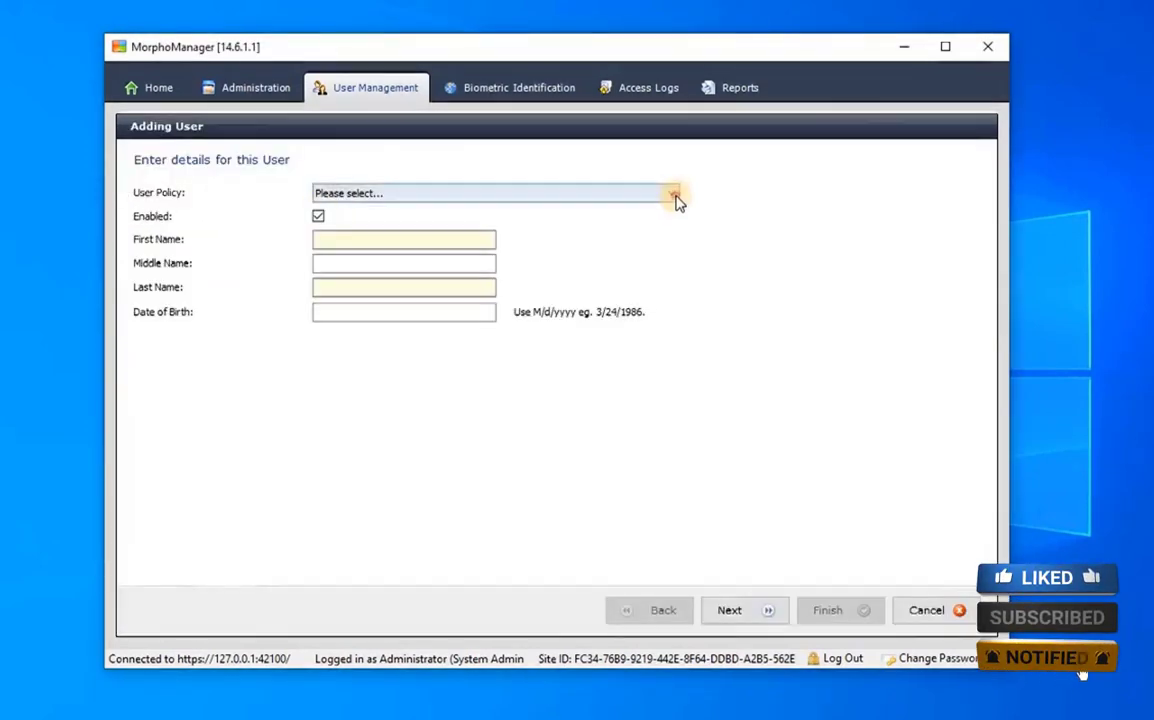
left_click(671, 194)
left_click(515, 243)
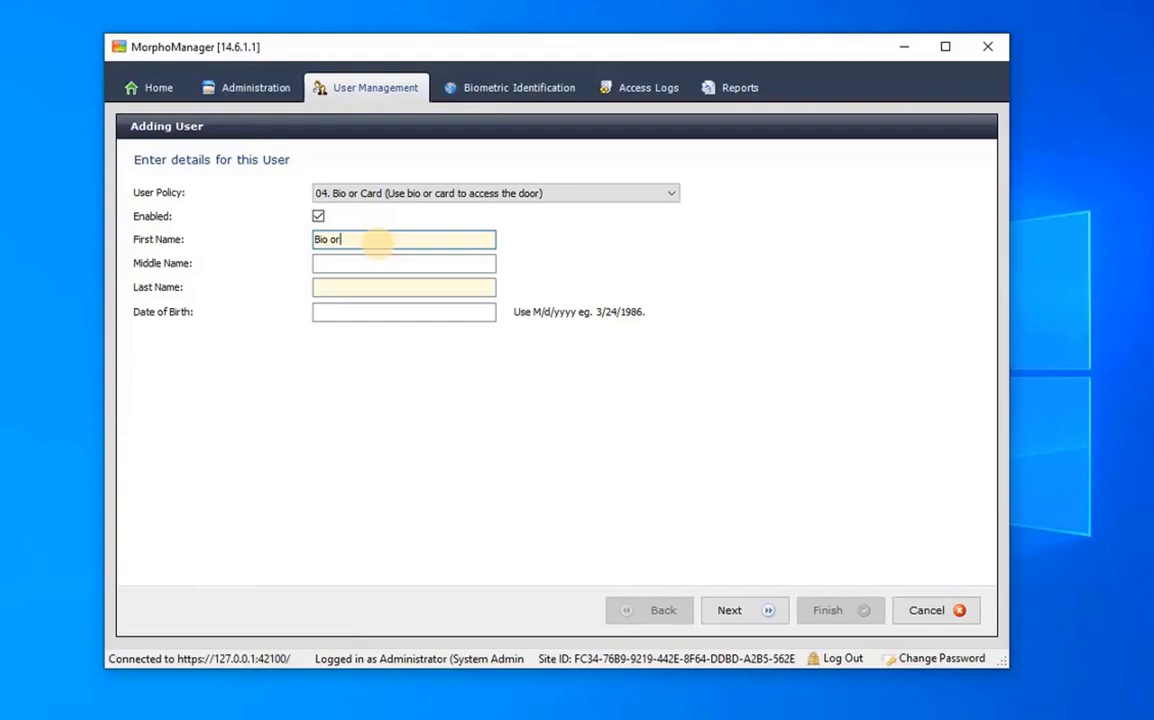
key("Tab")
key("Tab")
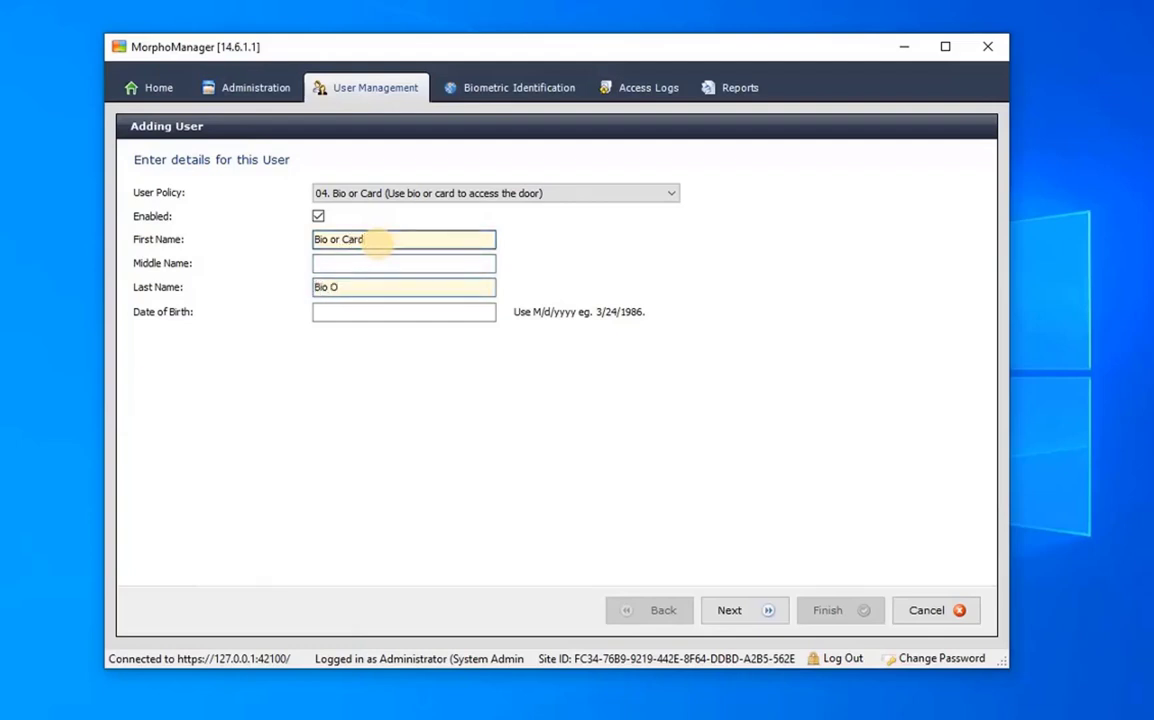
type("Bio or Card")
left_click(316, 239)
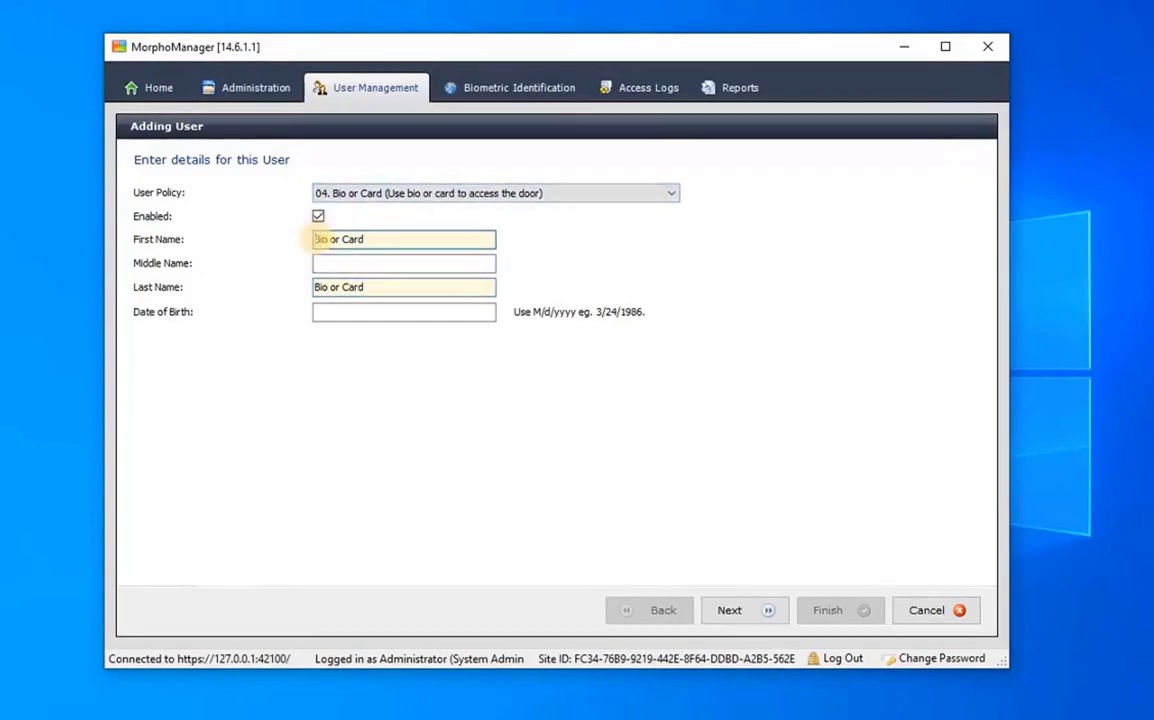
type("04.")
Step: Set the user's job title to 'Bio or Card'
left_click(757, 612)
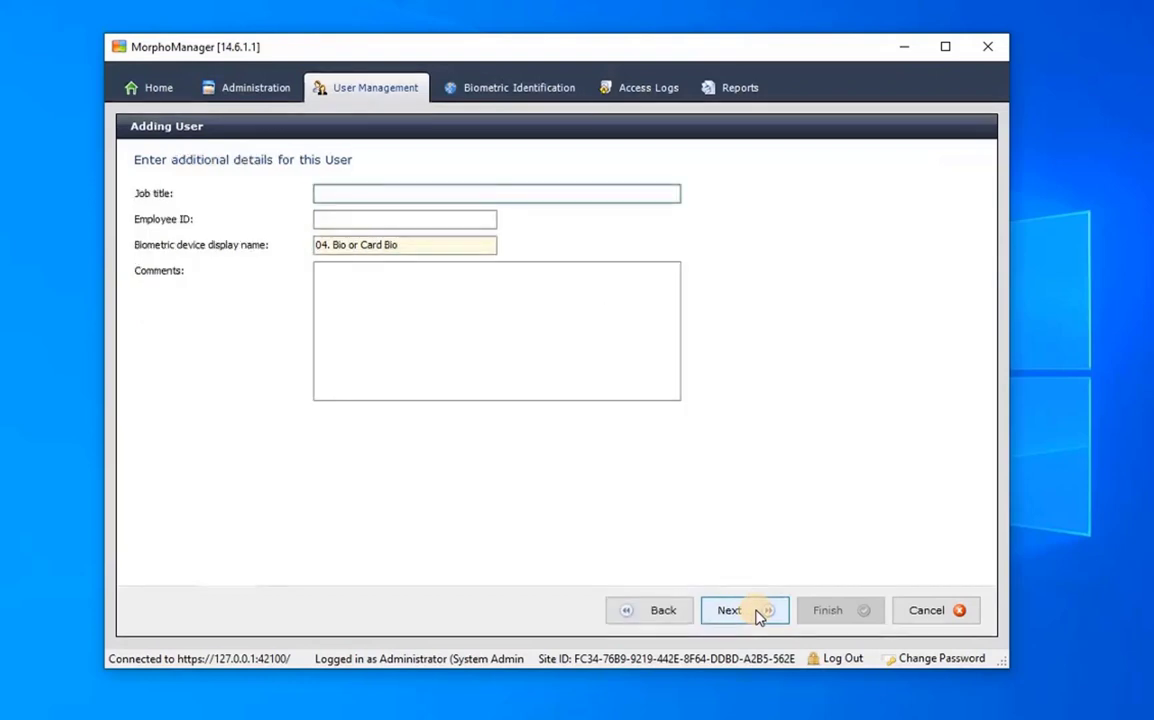
type("Bio or Card")
left_click(737, 612)
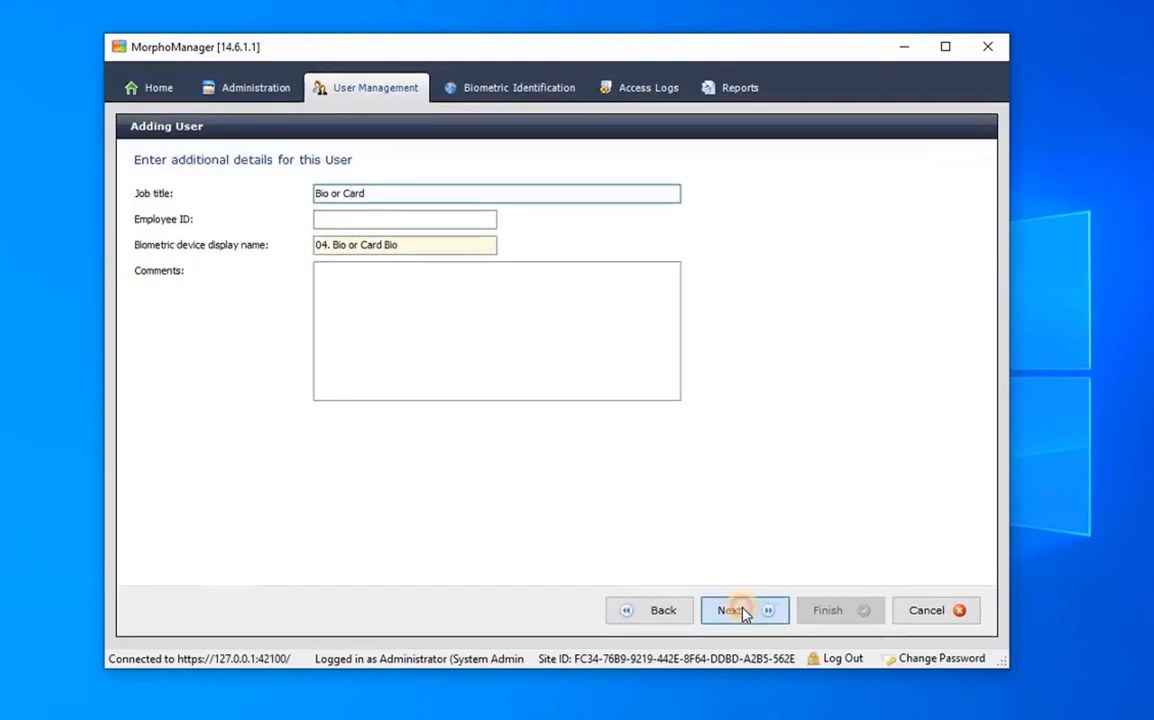
left_click(955, 205)
Step: Import BiometricPaymentCard.jpg as the user's photo and proceed to fingerprints
left_click(748, 615)
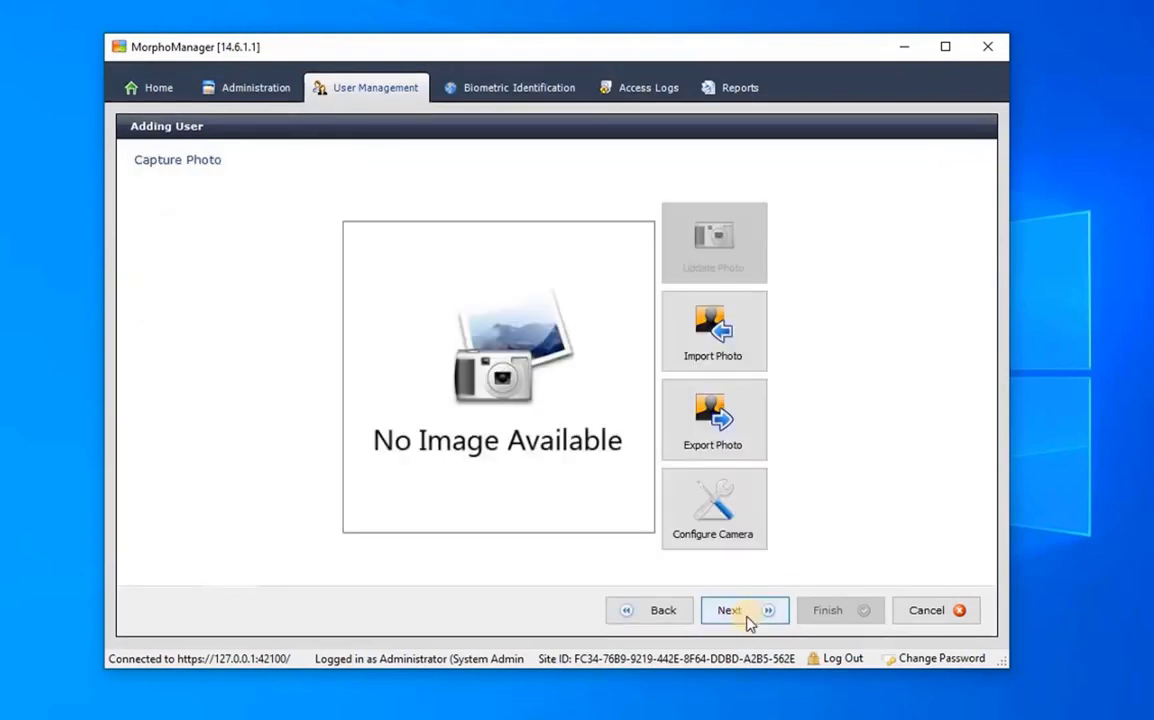
left_click(729, 357)
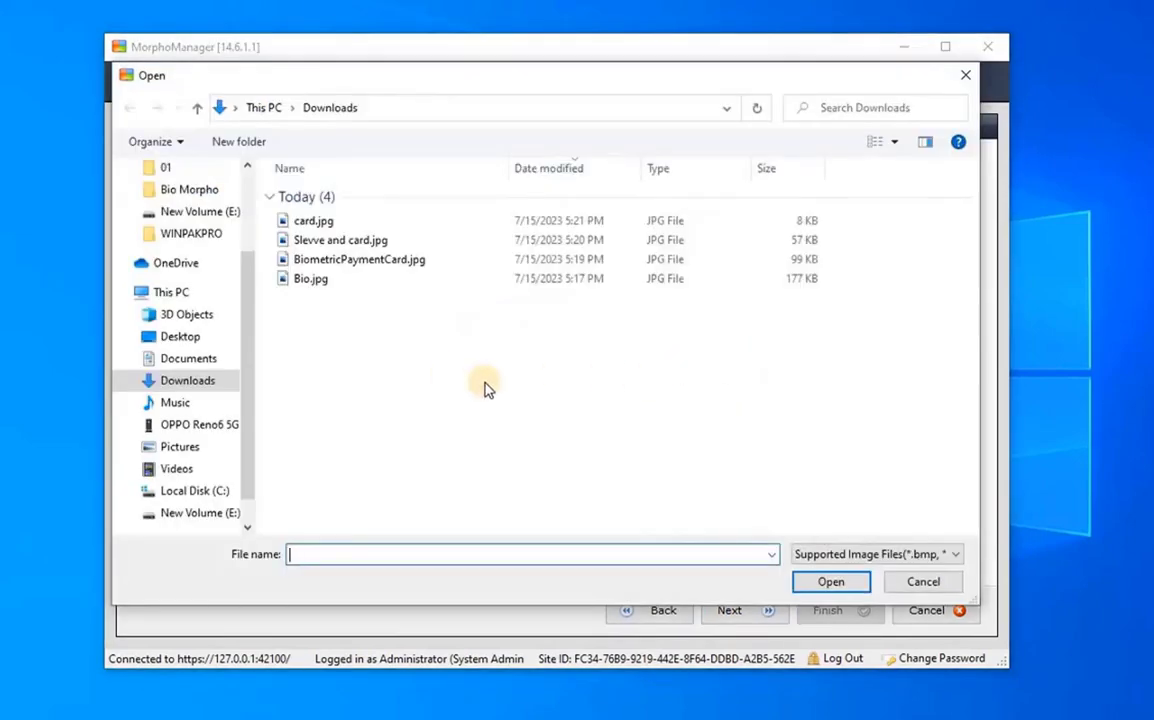
left_click(365, 262)
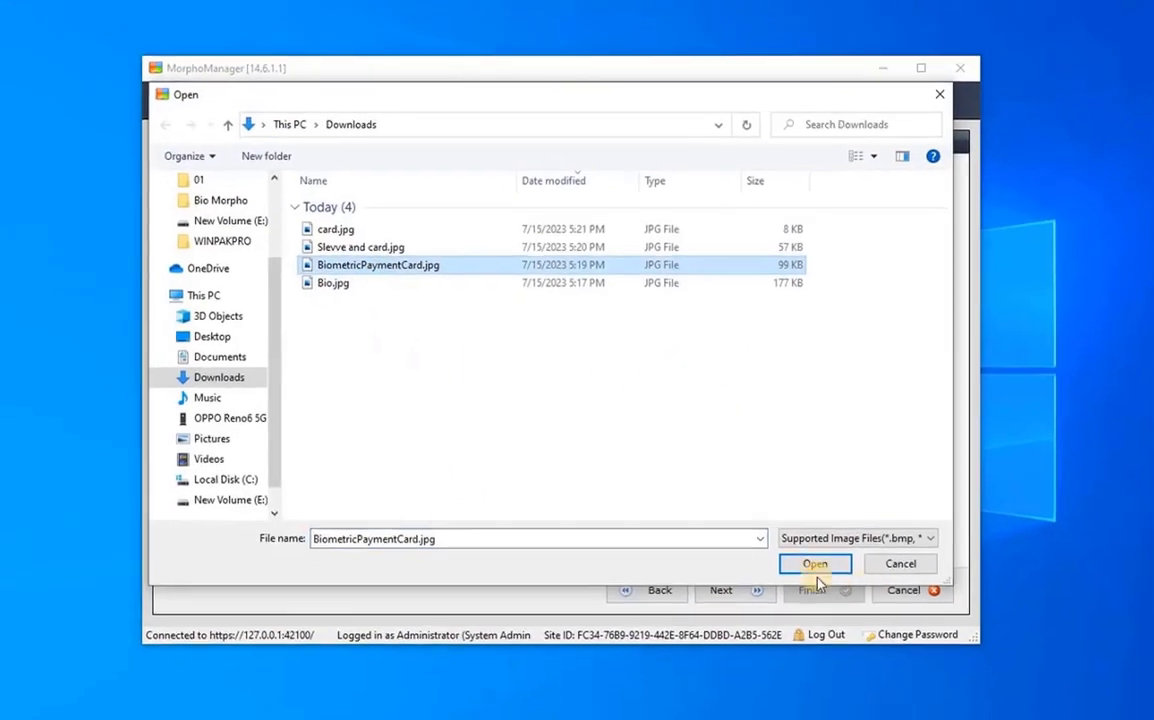
left_click(831, 581)
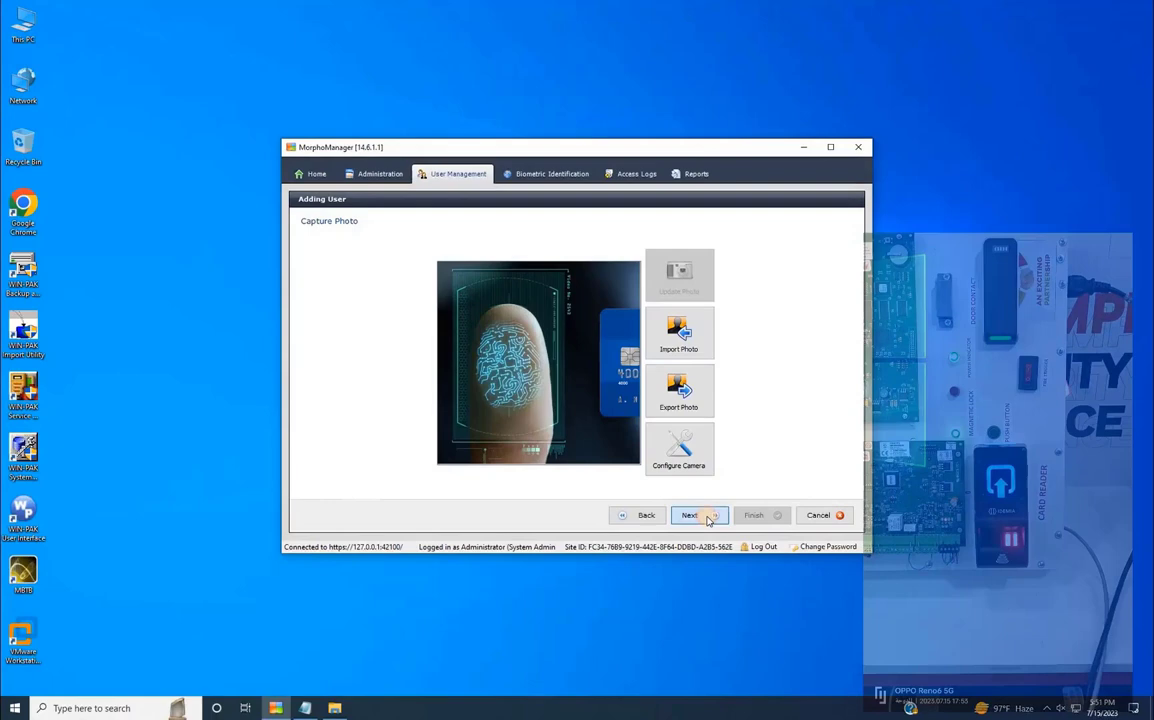
left_click(690, 516)
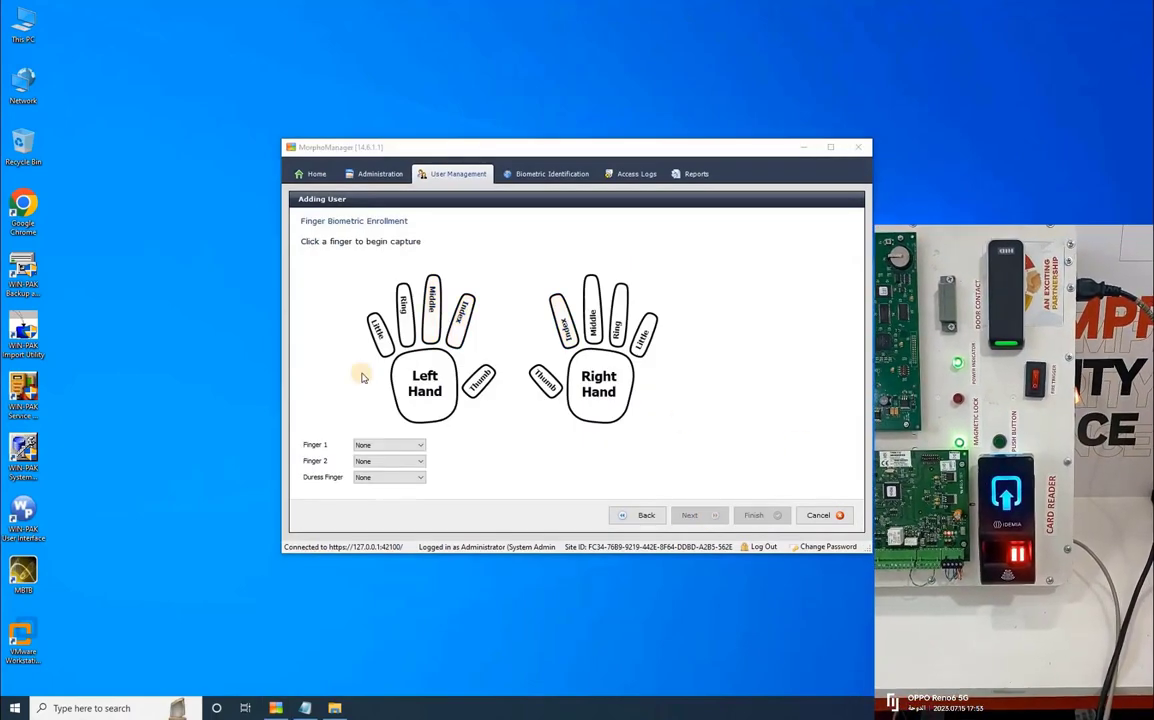
Step: Enroll the left index fingerprint for 04. Bio or Card
left_click(462, 330)
left_click(462, 330)
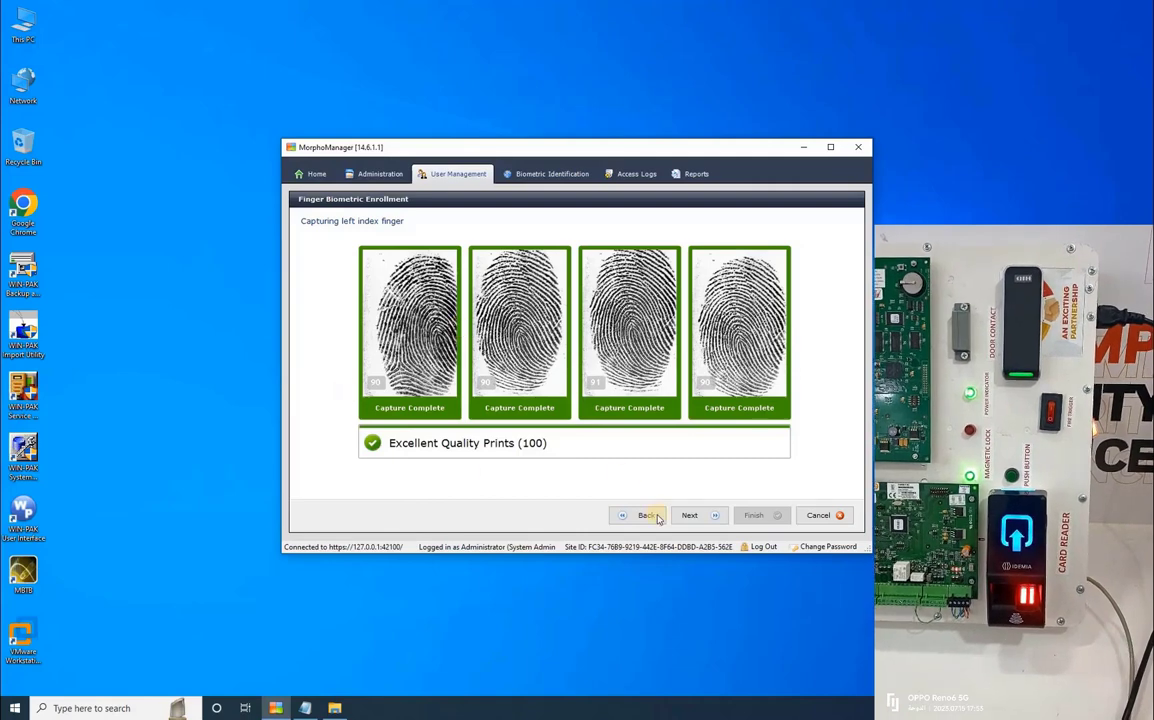
left_click(690, 516)
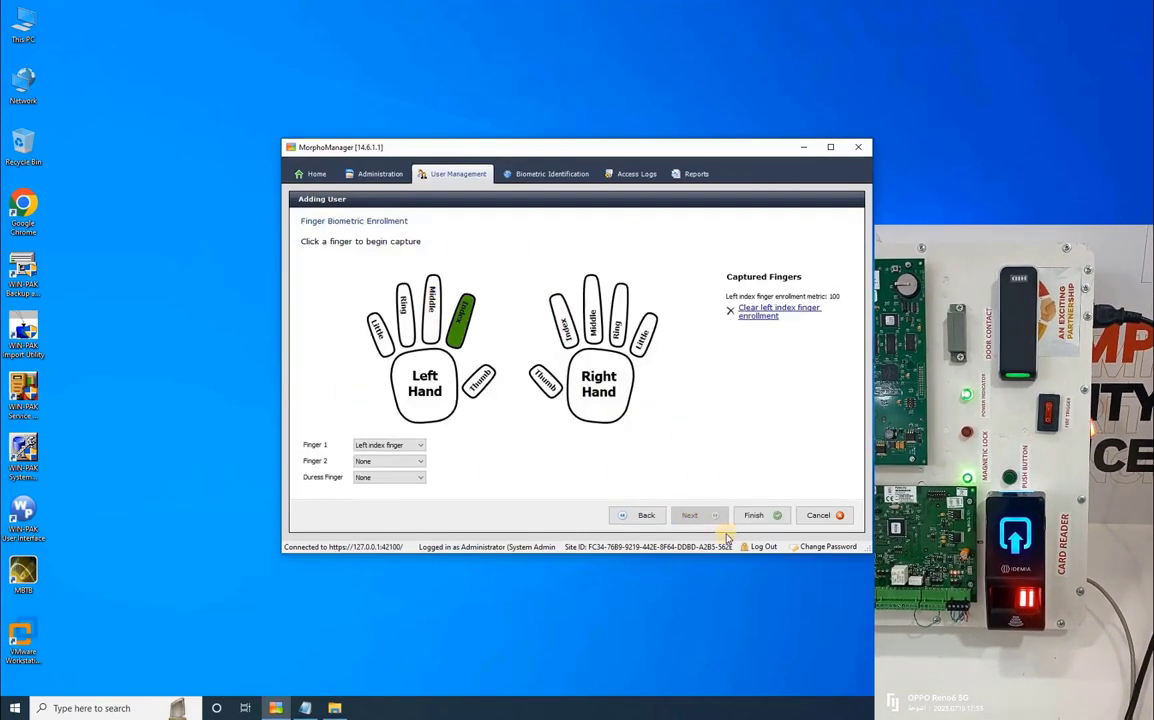
Step: Encode the 04. Bio or Card user onto the smart card, retrying until it succeeds
left_click(755, 516)
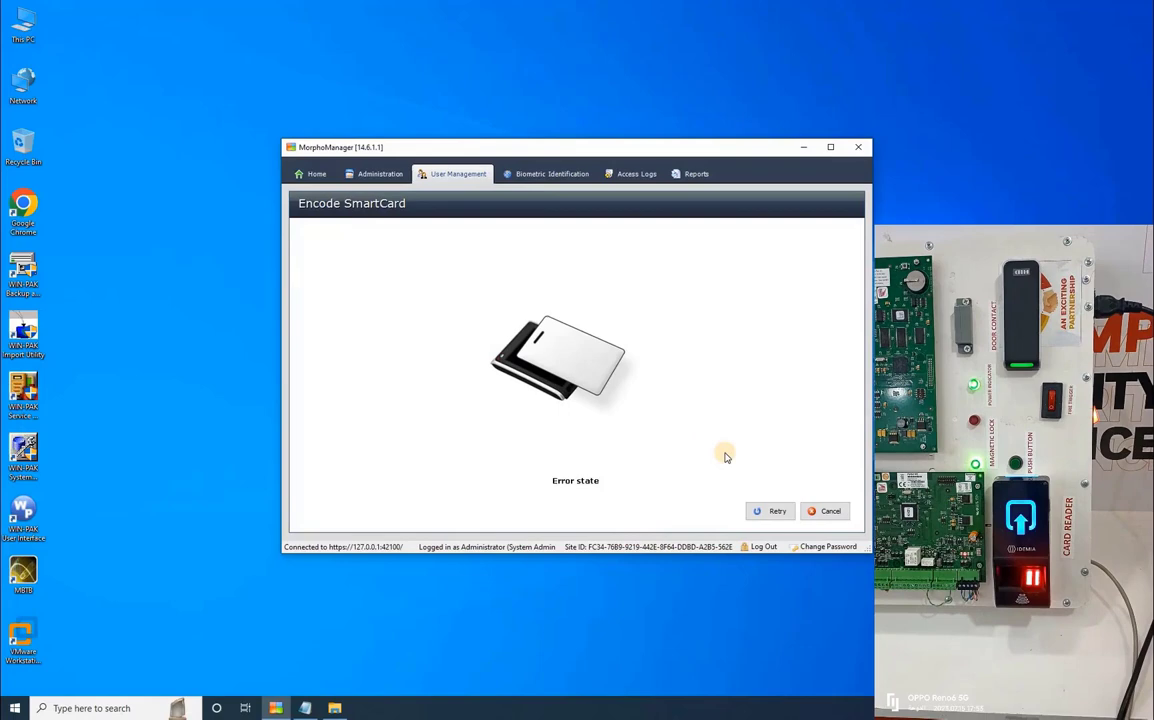
left_click(768, 512)
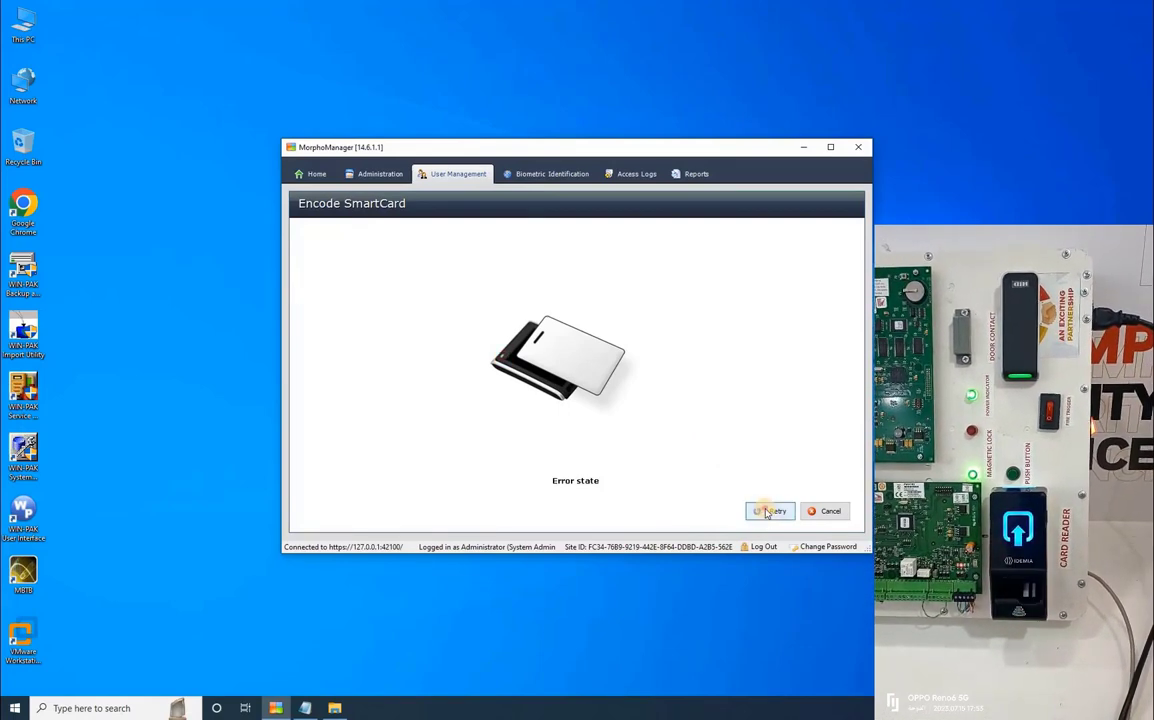
left_click(768, 512)
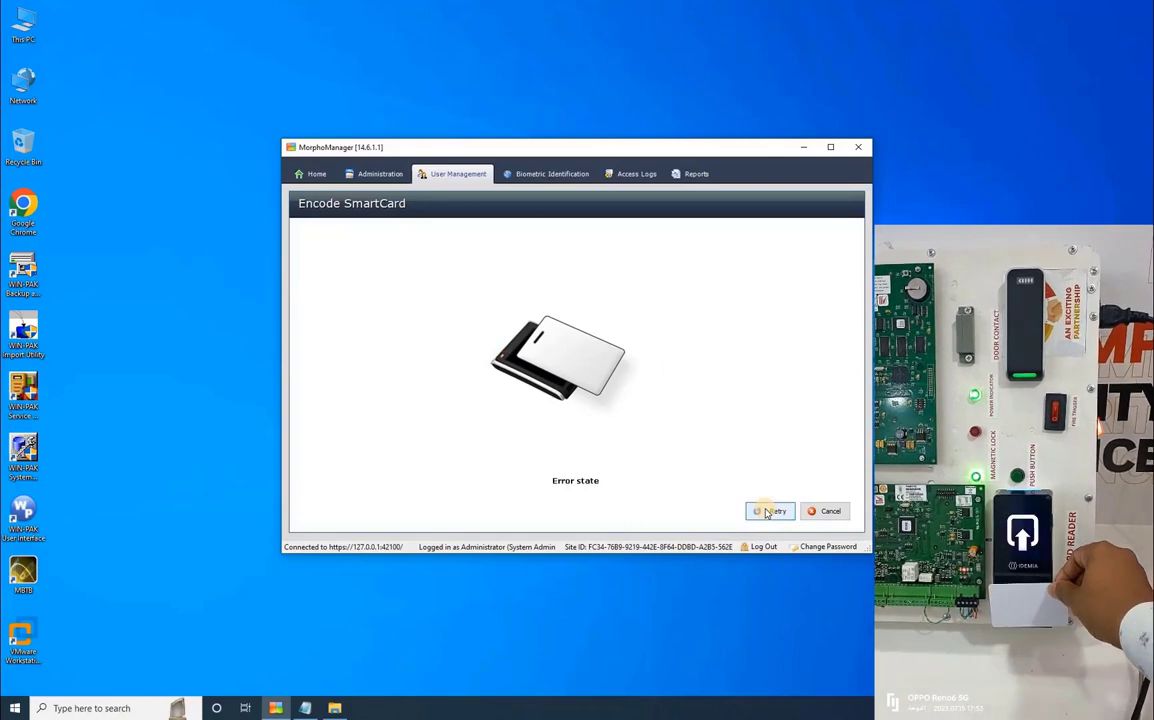
left_click(768, 512)
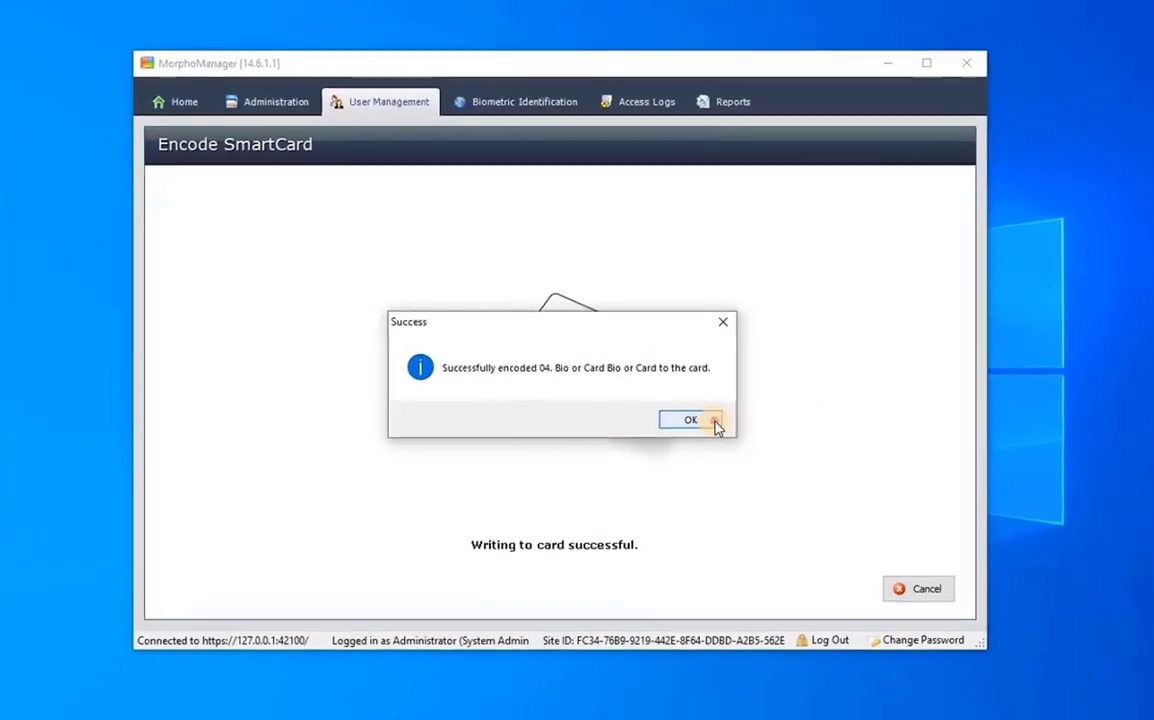
left_click(667, 393)
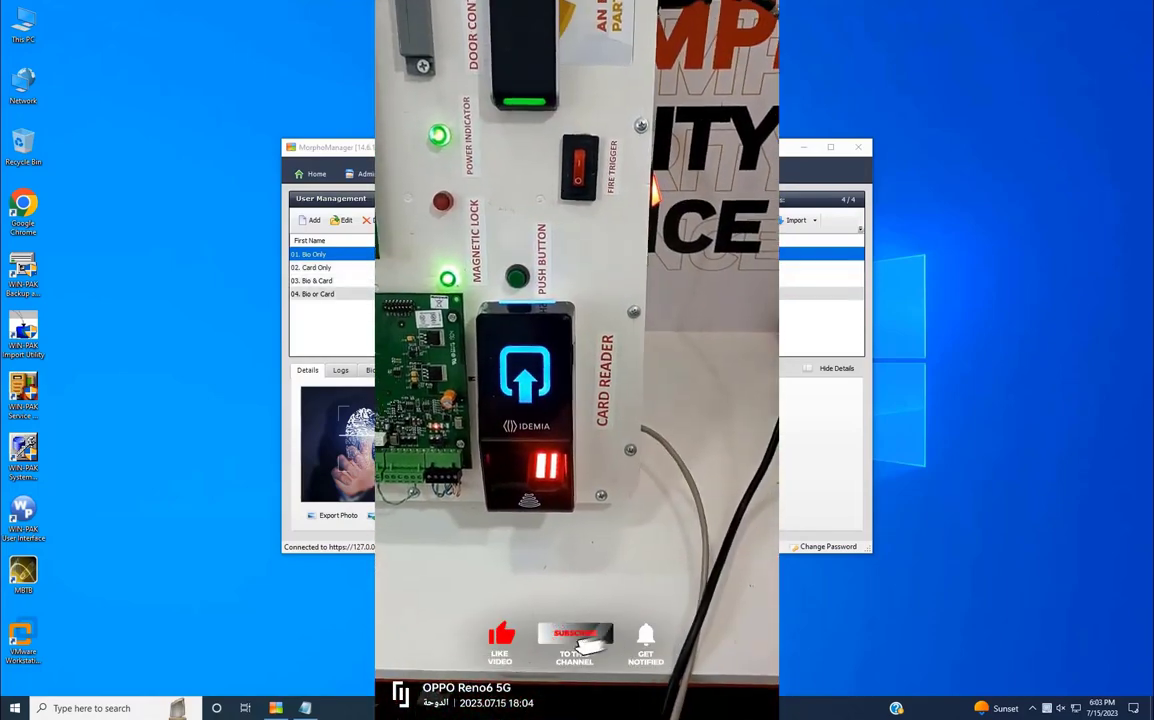
Step: Show the Biometric Device list with Entrance BIO Device online, synchronized, 4 / 500 users
left_click(342, 173)
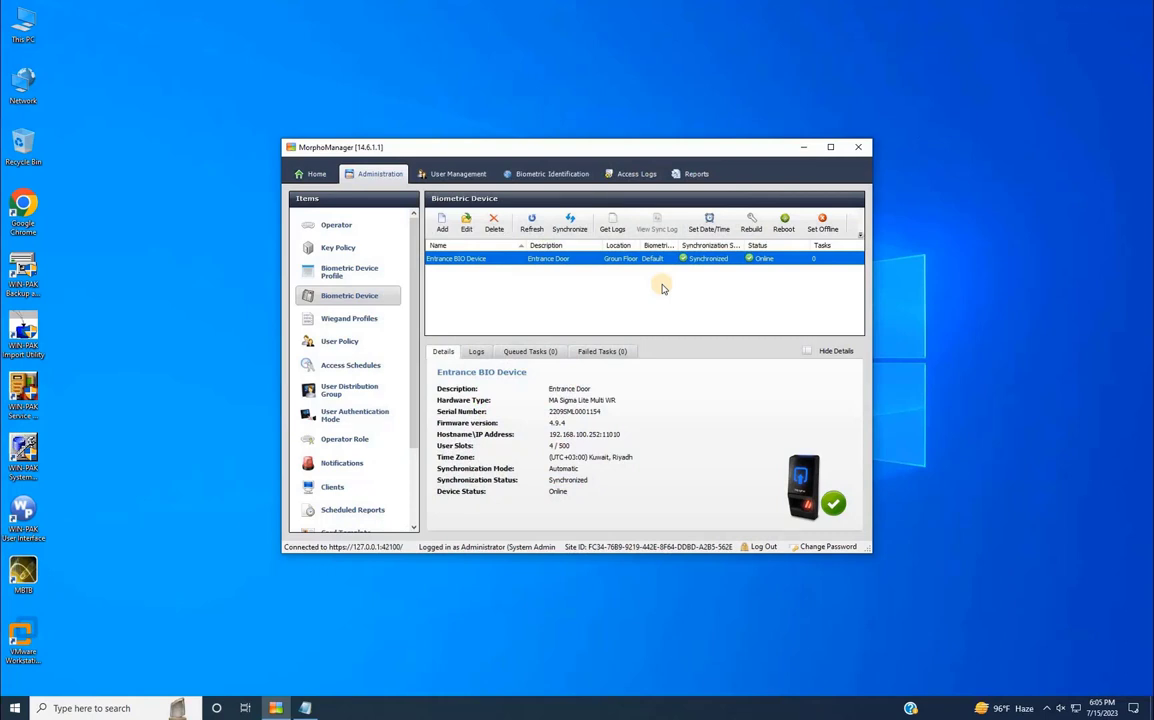
Step: Request logs from the Entrance BIO Device, bringing up the confirmation prompt
right_click(520, 261)
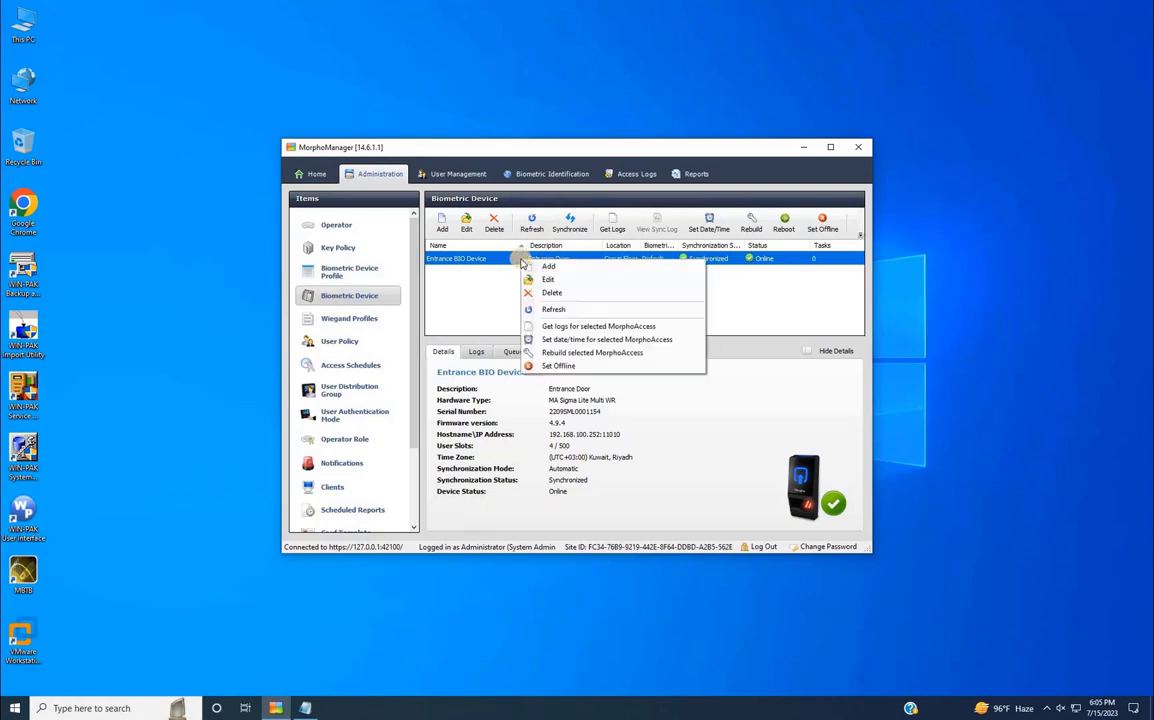
left_click(615, 326)
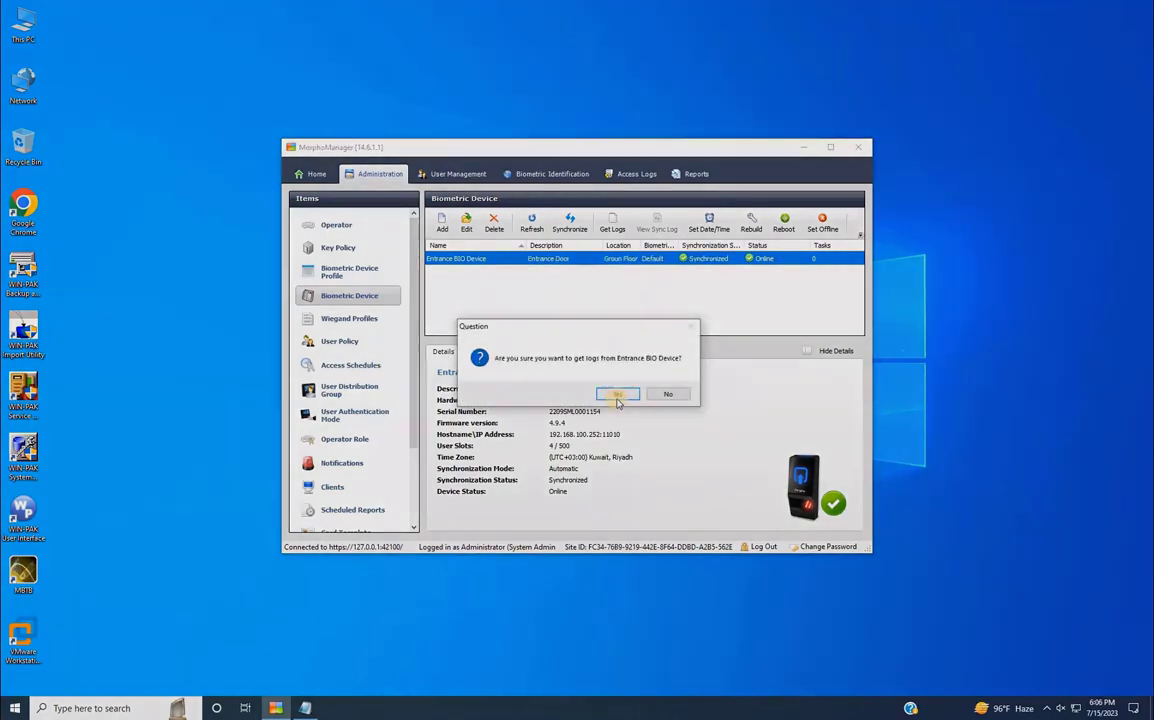